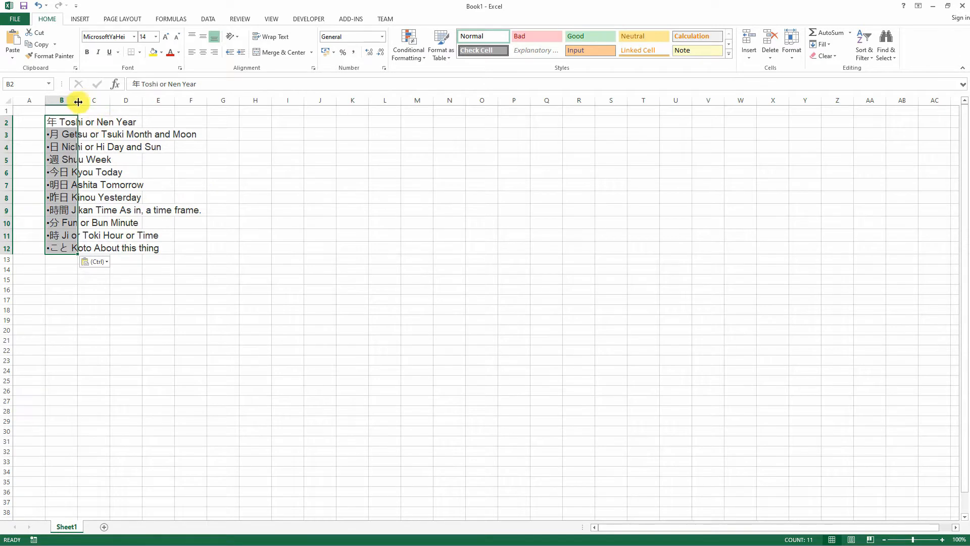
Autofit the width of column B to the pasted Japanese word list.
{"action": "double_click", "coordinate": [78, 101]}
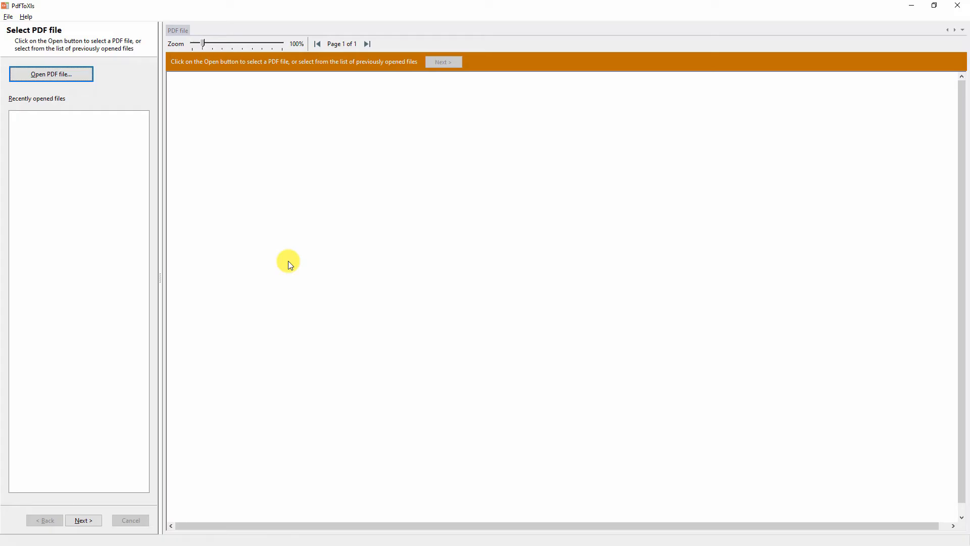
Open japanese words.pdf in PdfToXls and accept page 1 as the page containing the table.
{"action": "left_click", "coordinate": [76, 75]}
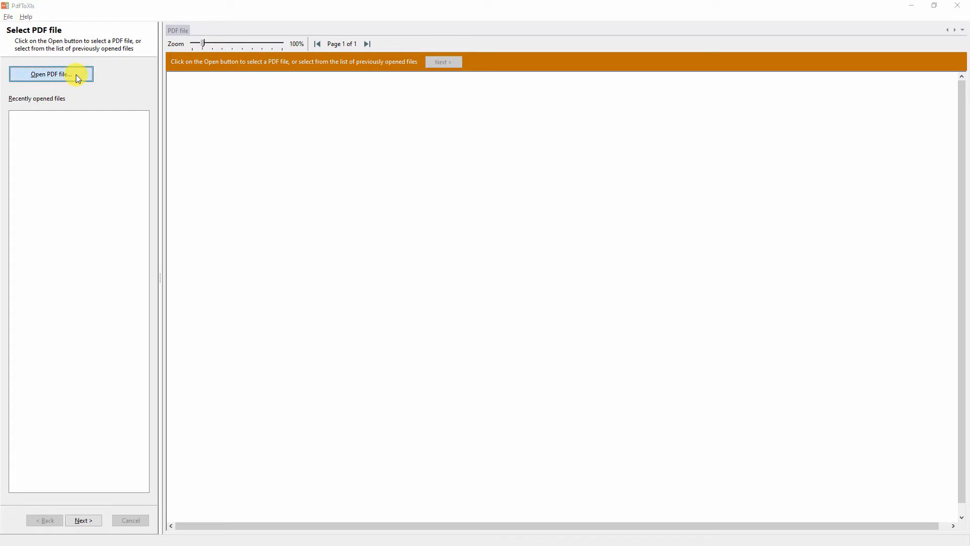
{"action": "double_click", "coordinate": [335, 229]}
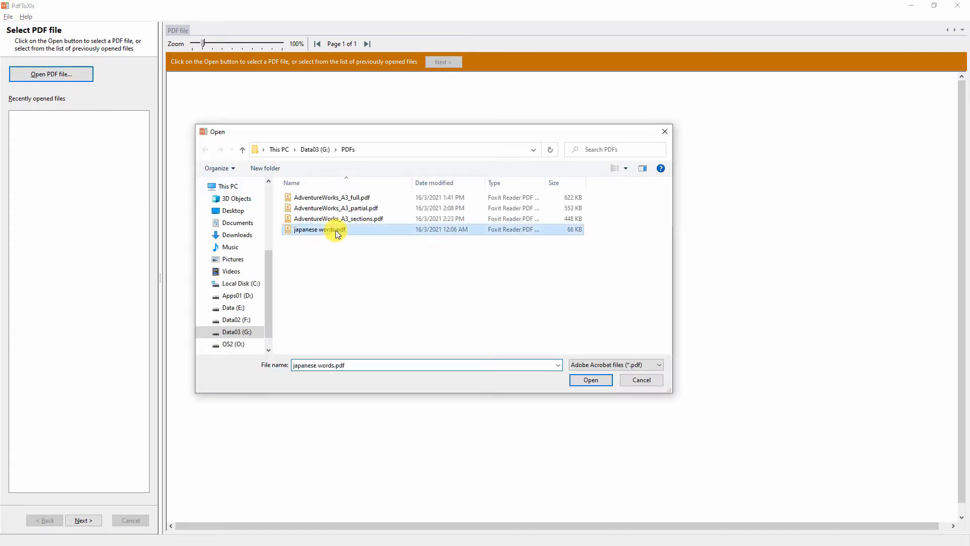
{"action": "left_click", "coordinate": [368, 44]}
{"action": "left_click", "coordinate": [318, 45]}
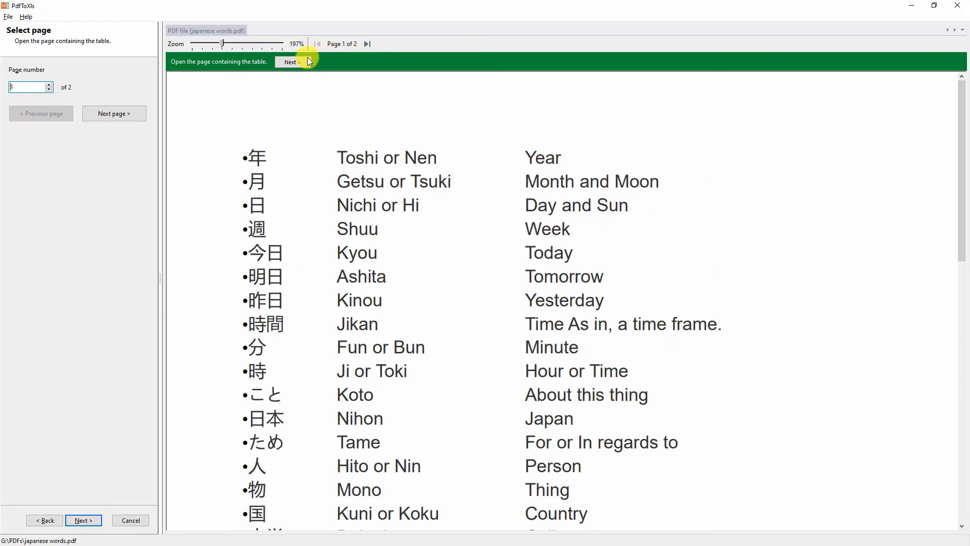
{"action": "left_click", "coordinate": [298, 61]}
Mark the table area around the whole word list on page 1 and continue to column identification.
{"action": "scroll", "coordinate": [281, 151], "scroll_direction": "down", "scroll_amount": 5}
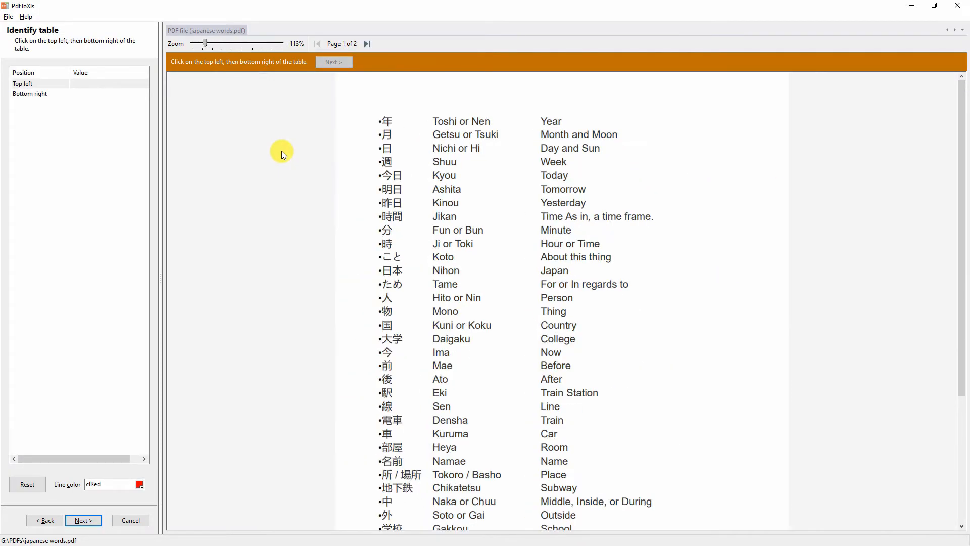
{"action": "left_click", "coordinate": [448, 131]}
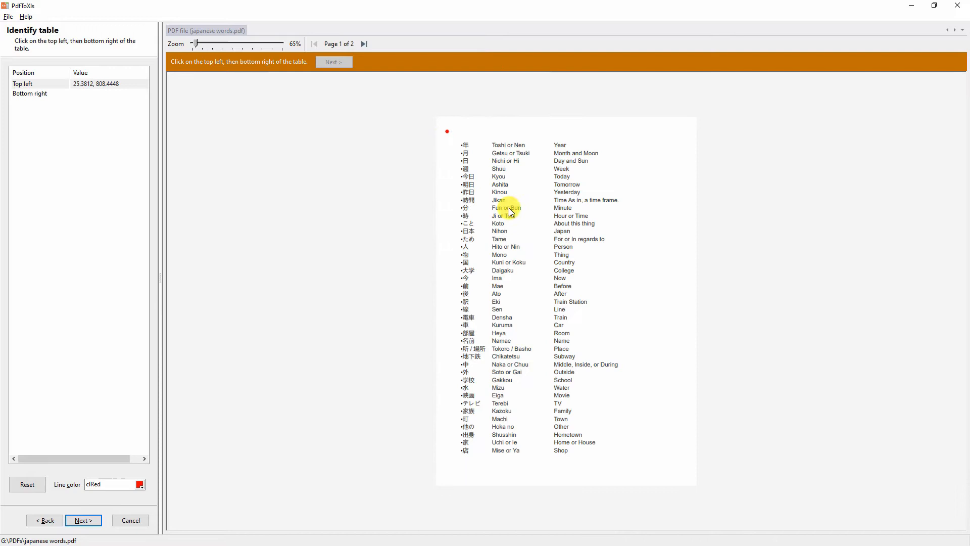
{"action": "left_click", "coordinate": [678, 469]}
{"action": "left_click", "coordinate": [328, 60]}
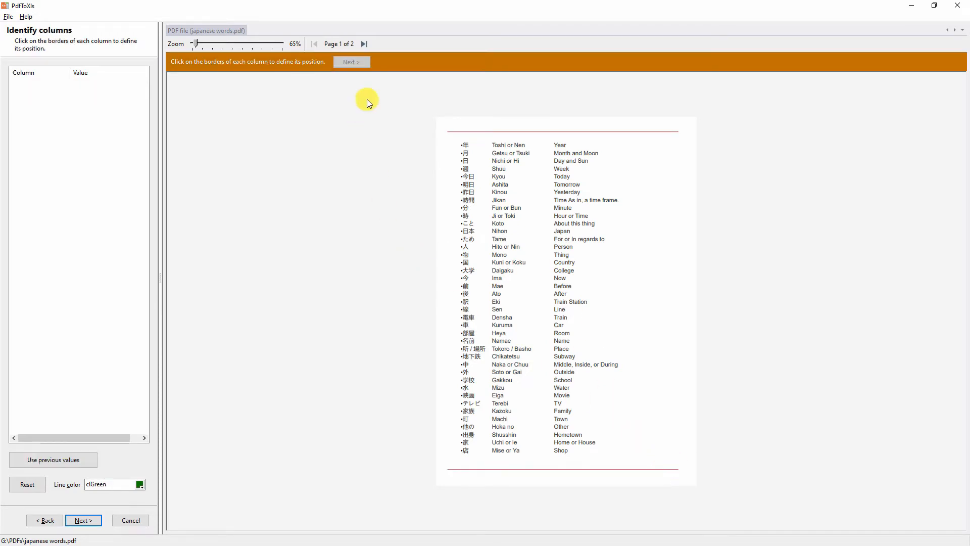
Define the borders of three columns for the Japanese characters, the readings and the English meanings, and accept them.
{"action": "scroll", "coordinate": [462, 145], "scroll_direction": "up", "scroll_amount": 3}
{"action": "left_click", "coordinate": [402, 113]}
{"action": "left_click", "coordinate": [441, 113]}
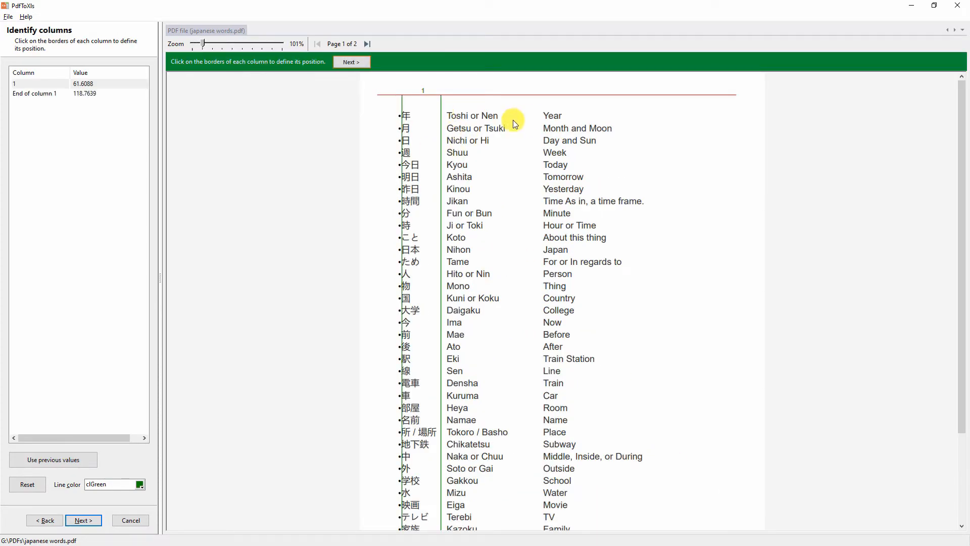
{"action": "left_click", "coordinate": [537, 126]}
{"action": "left_click", "coordinate": [720, 135]}
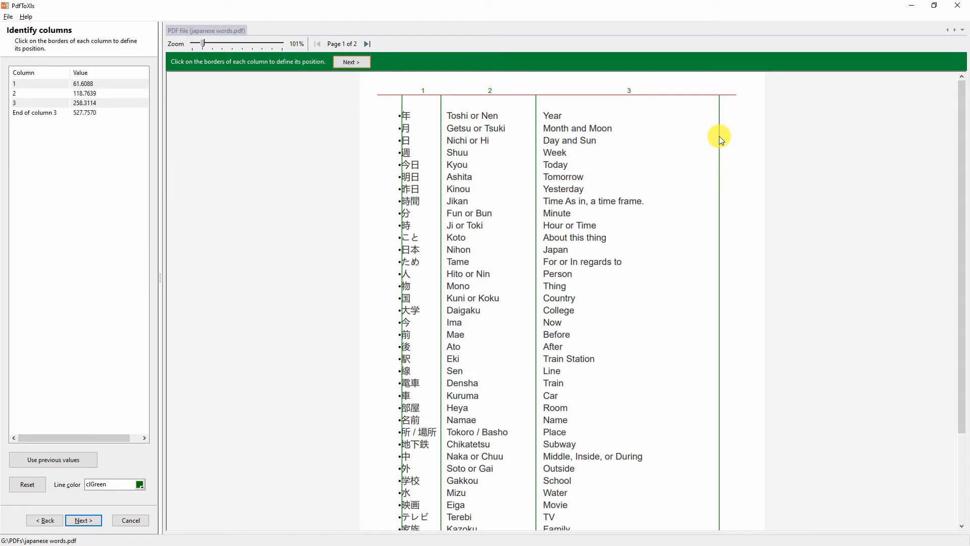
{"action": "left_click", "coordinate": [361, 64]}
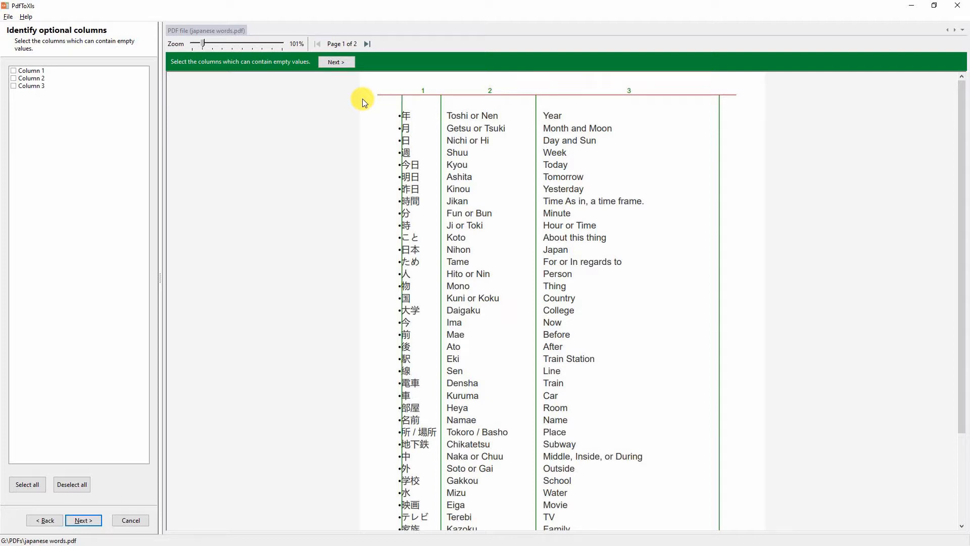
Extract the table without marking any optional columns and dock the extracted data beside the PDF page.
{"action": "left_click", "coordinate": [337, 62]}
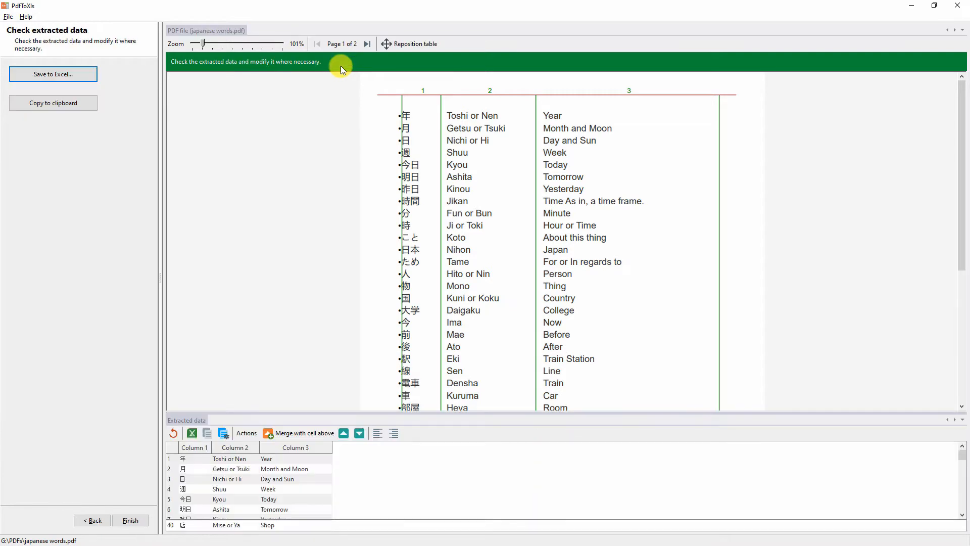
{"action": "left_click_drag", "start_coordinate": [187, 420], "coordinate": [606, 283]}
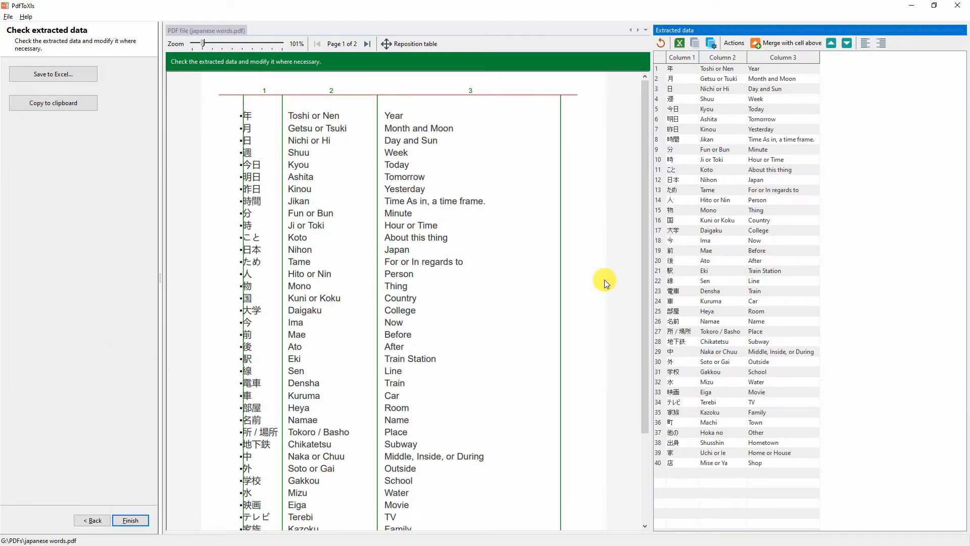
Copy the data extracted from page 1 and paste it into the Excel sheet starting at cell B2.
{"action": "left_click", "coordinate": [696, 43]}
{"action": "left_click", "coordinate": [60, 121]}
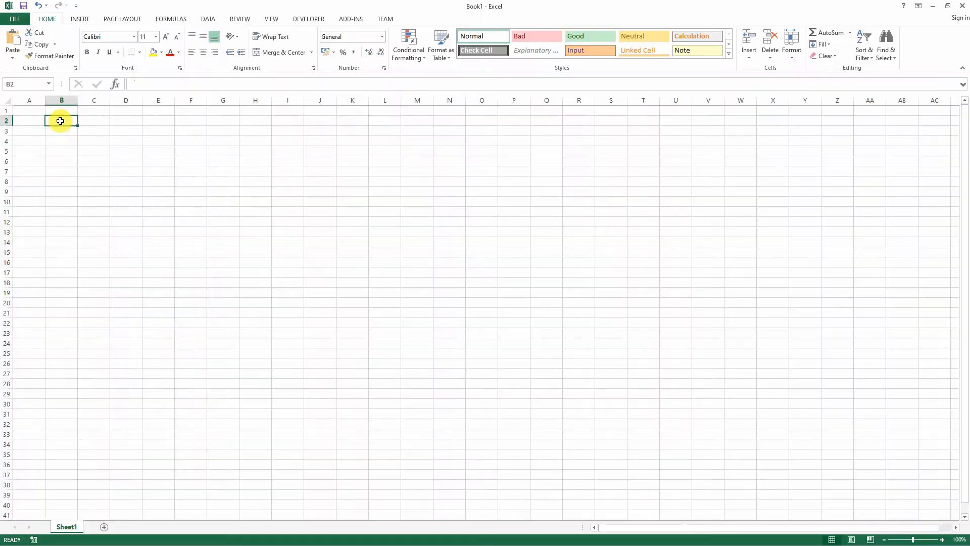
{"action": "type", "text": "年\tToshi or Nen\tYear 月\tGetsu or Tsuki\tMonth and Moon 日\tNichi or Hi\tDay and Sun 週\tShuu\tWeek 今日\tKyou\tToday 明日\tAshita\tTomorrow 昨日\tKinou\tYesterday 時間\tJikan\tTime As in, a time frame. 分\tFun or Bun\tMinute 時\tJi or Toki\tHour or Time こと\tKoto\tAbout this thing 日本\tNihon\tJapan ため\tTame\tFor or In regards to 人\tHito or Nin\tPerson 物\tMono\tThing 国\tKuni or Koku\tCountry 大学\tDaigaku\tCollege 今\tIma\tNow 前\tMae\tBefore 後\tAto\tAfter 駅\tEki\tTrain Station 線\tSen\tLine 電車\tDensha\tTrain 車\tKuruma\tCar 部屋\tHeya\tRoom 名前\tNamae\tName 所 / 場所\tTokoro / Basho\tPlace 地下鉄\tChikatetsu\tSubway 中\tNaka or Chuu\tMiddle, Inside, or During 外\tSoto or Gai\tOutside 学校\tGakkou\tSchool 水\tMizu\tWater 映画\tEiga\tMovie テレビ\tTerebi\tTV 家族\tKazoku\tFamily 町\tMachi\tTown 他の\tHoka no\tOther 出身\tShusshin\tHometown 家\tUchi or Ie\tHome or House 店\tMise or Ya\tShop"}
Autofit the widths of columns B to D to their contents and clear the column selection.
{"action": "left_click", "coordinate": [68, 101]}
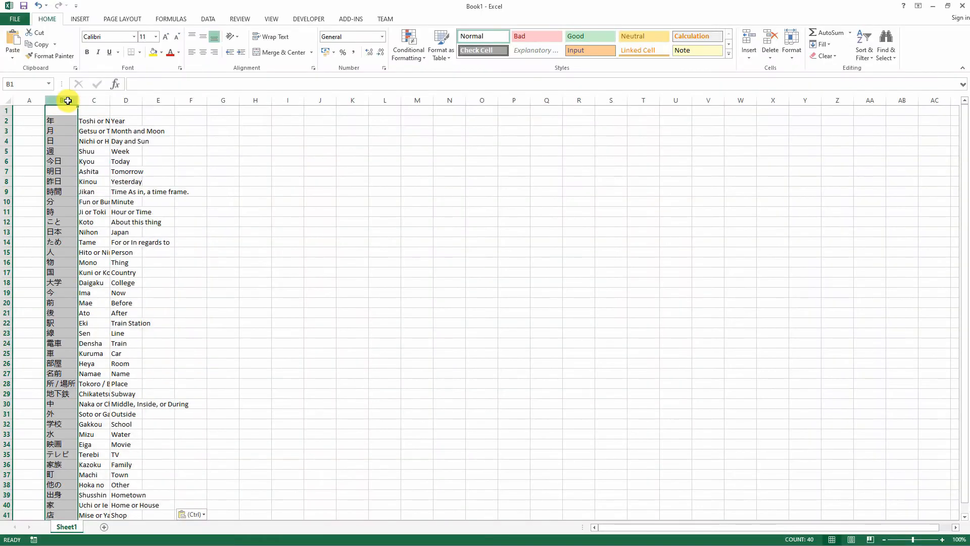
{"action": "left_click_drag", "start_coordinate": [68, 100], "coordinate": [126, 101]}
{"action": "double_click", "coordinate": [78, 100]}
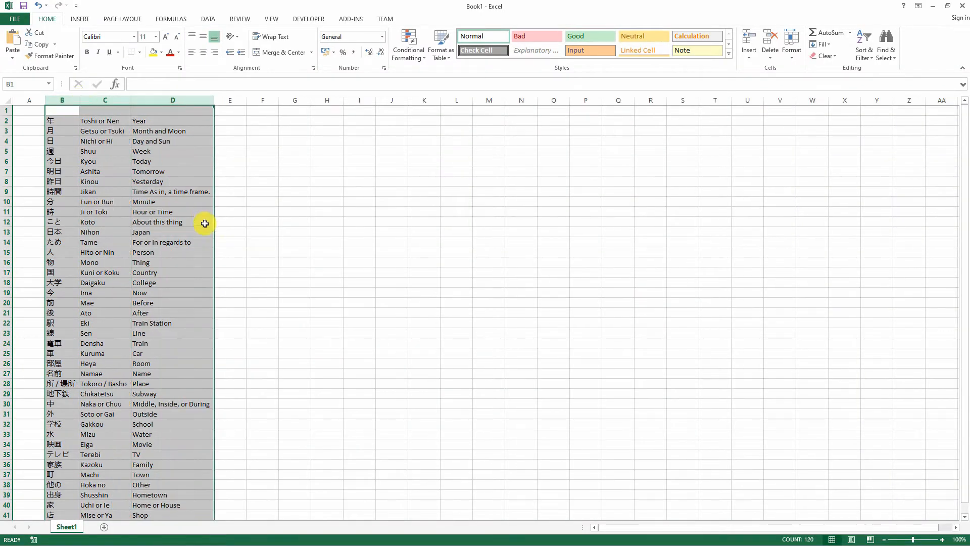
{"action": "left_click", "coordinate": [205, 223]}
Copy the extracted data of page 2 from PdfToXls and append it in Excel below the word list, starting at cell B42.
{"action": "scroll", "coordinate": [202, 221], "scroll_direction": "down", "scroll_amount": 9}
{"action": "left_click", "coordinate": [59, 255]}
{"action": "key", "text": "alt+Tab"}
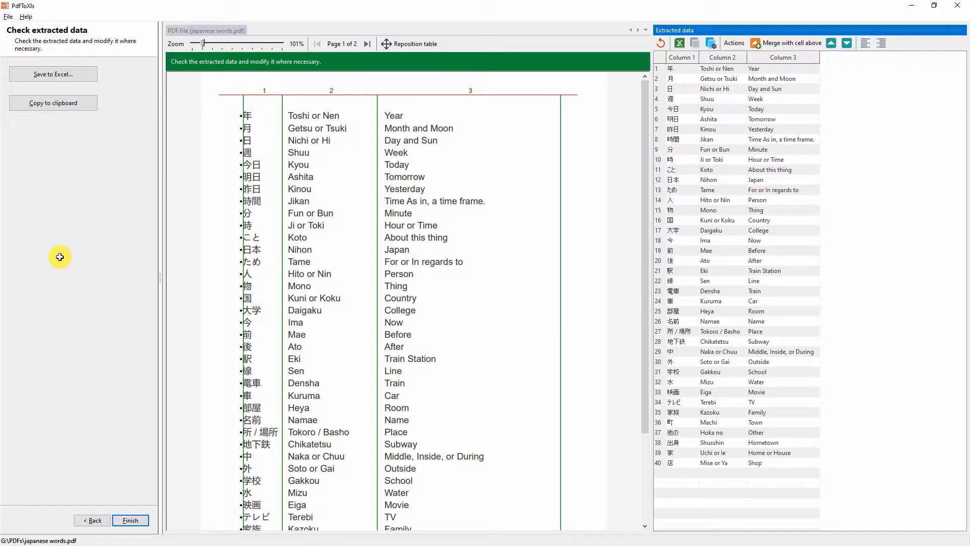
{"action": "left_click", "coordinate": [367, 45]}
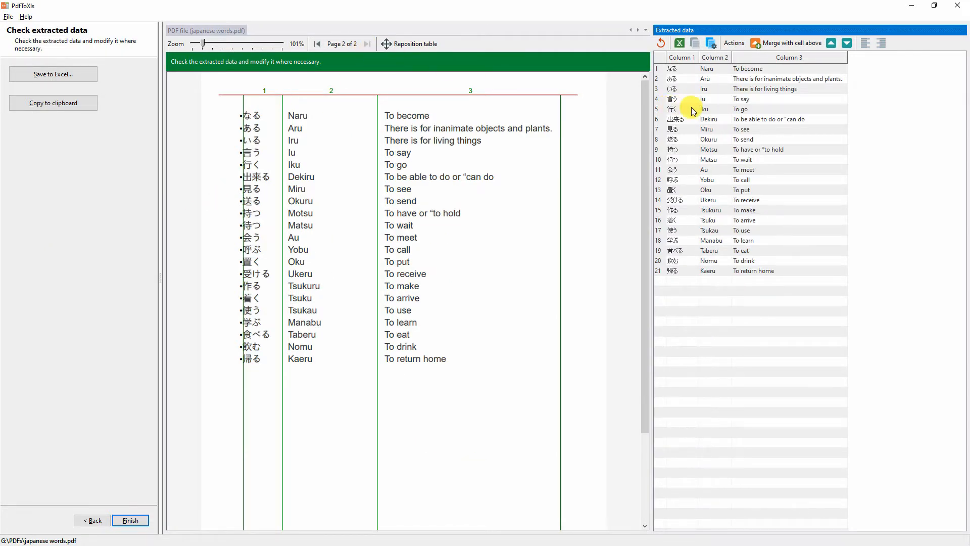
{"action": "left_click", "coordinate": [702, 44]}
{"action": "key", "text": "alt+Tab"}
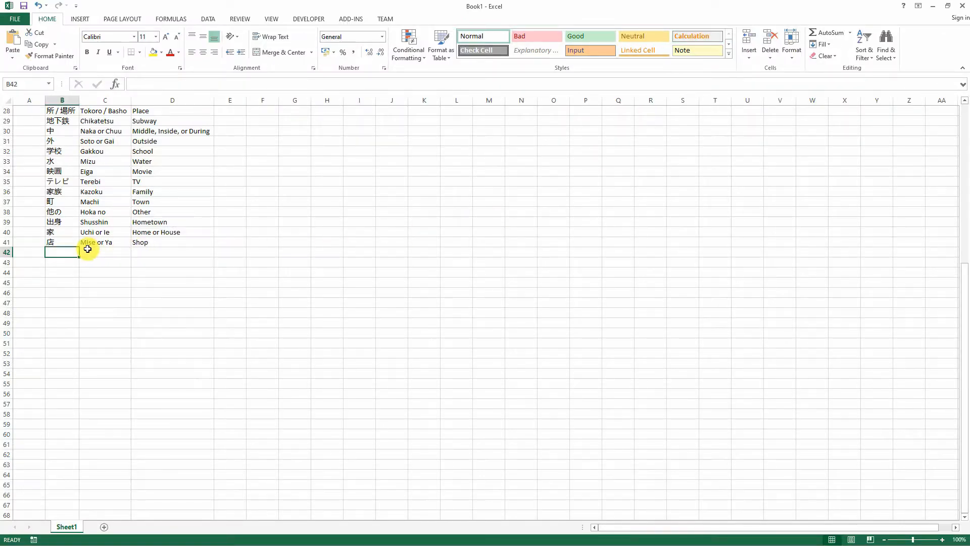
{"action": "type", "text": "なる\tNaru\tTo become ある\tAru\tThere is for inanimate objects and plants. いる\tIru\tThere is for living things 言う\tIu\tTo say 行く\tIku\tTo go 出来る\tDekiru\tTo be able to do or \"can do 見る\tMiru\tTo see 送る\tOkuru\tTo send 持つ\tMotsu\tTo have or \"to hold 待つ\tMatsu\tTo wait 会う\tAu\tTo meet 呼ぶ\tYobu\tTo call 置く\tOku\tTo put 受ける\tUkeru\tTo receive 作る\tTsukuru\tTo make 着く\tTsuku\tTo arrive 使う\tTsukau\tTo use 学ぶ\tManabu\tTo learn 食べる\tTaberu\tTo eat 飲む\tNomu\tTo drink 帰る\tKaeru\tTo return home"}
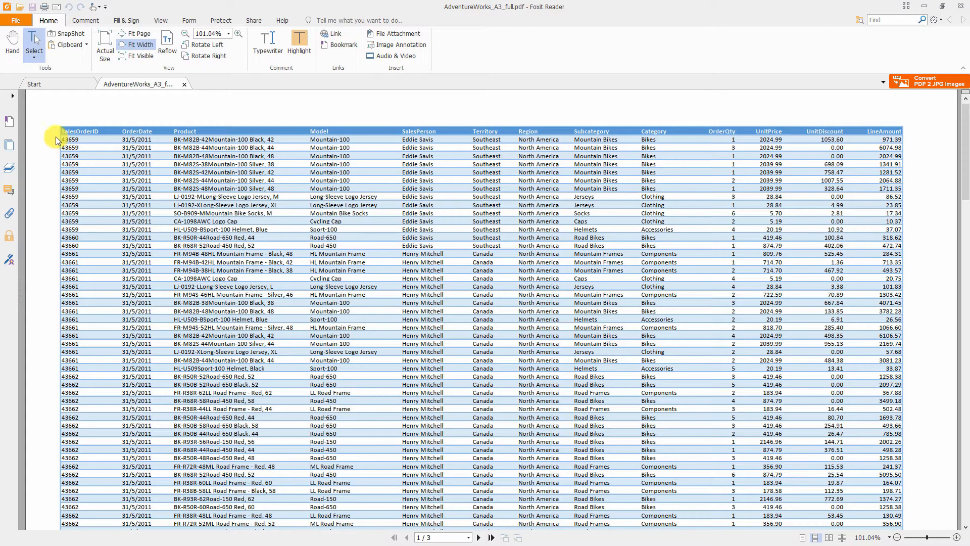
Copy the header and upper rows of the table in AdventureWorks_A3_full.pdf from Foxit Reader and paste them into Excel at cell B2.
{"action": "left_click_drag", "start_coordinate": [59, 129], "coordinate": [949, 318]}
{"action": "key", "text": "ctrl+c"}
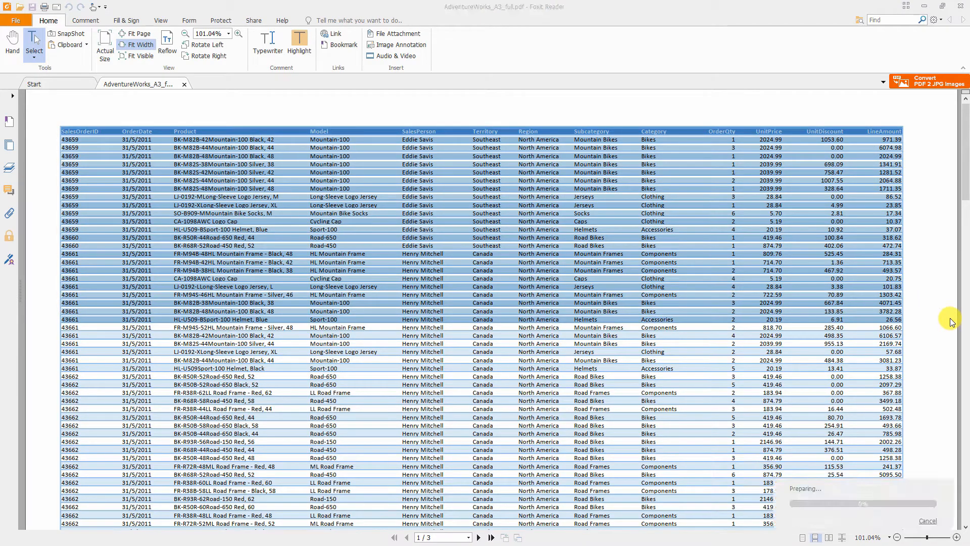
{"action": "key", "text": "alt+Tab"}
{"action": "key", "text": "ctrl+v"}
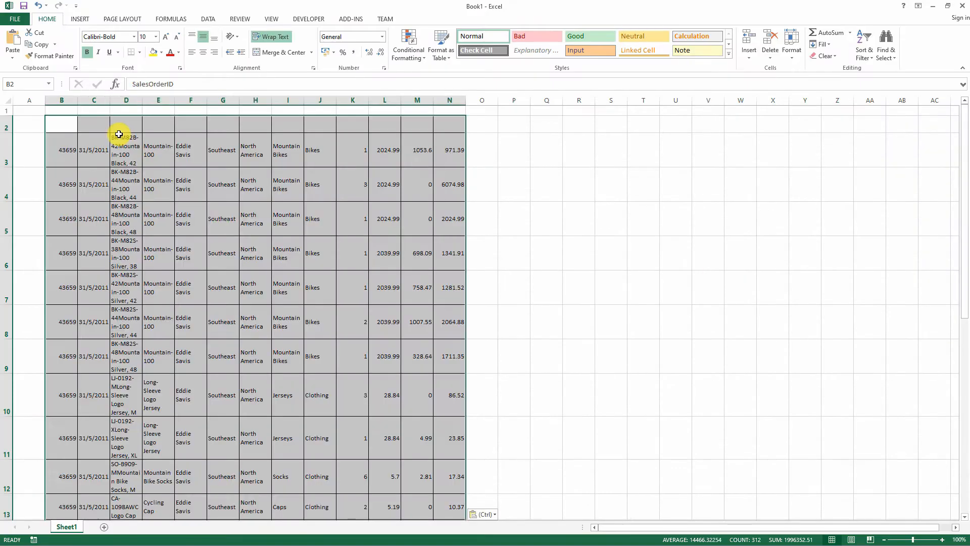
Look over the pasted sales rows and widen column D, which holds the product names.
{"action": "scroll", "coordinate": [157, 181], "scroll_direction": "down", "scroll_amount": 12}
{"action": "scroll", "coordinate": [161, 181], "scroll_direction": "up", "scroll_amount": 12}
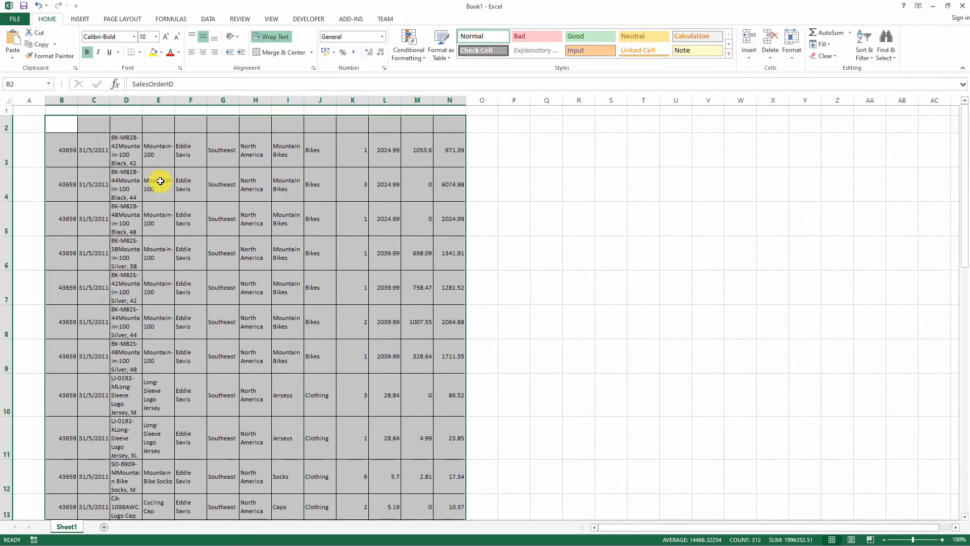
{"action": "left_click", "coordinate": [155, 155]}
{"action": "left_click_drag", "start_coordinate": [142, 102], "coordinate": [266, 110]}
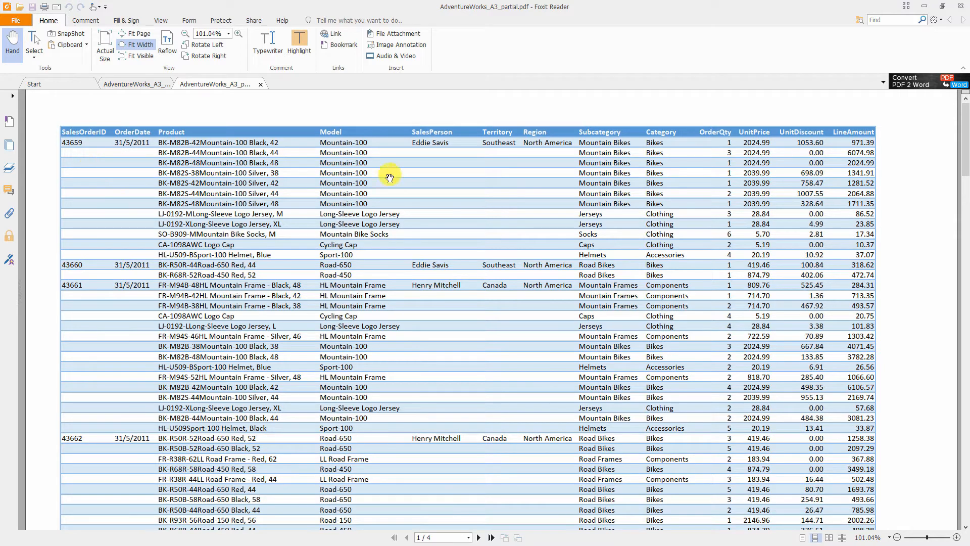
Copy the header and upper rows of the AdventureWorks_A3_partial.pdf table, paste them into Excel at cell B2, and review the column alignment.
{"action": "left_click", "coordinate": [34, 43]}
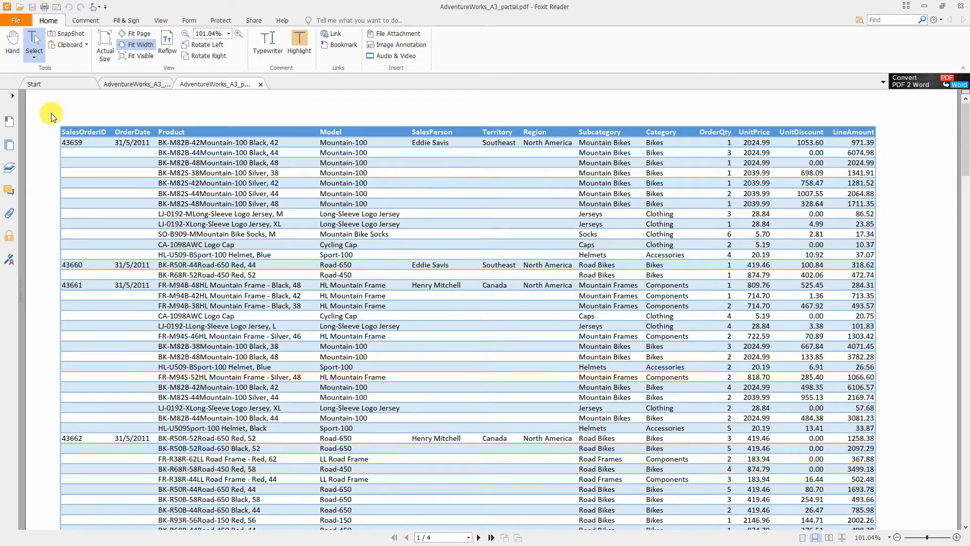
{"action": "left_click_drag", "start_coordinate": [54, 133], "coordinate": [916, 384]}
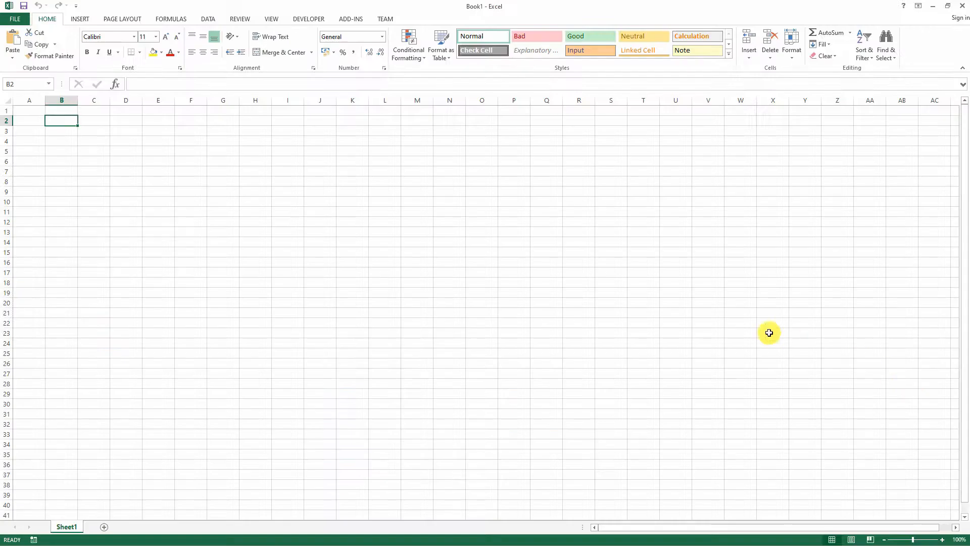
{"action": "key", "text": "ctrl+v"}
{"action": "scroll", "coordinate": [221, 170], "scroll_direction": "down", "scroll_amount": 8}
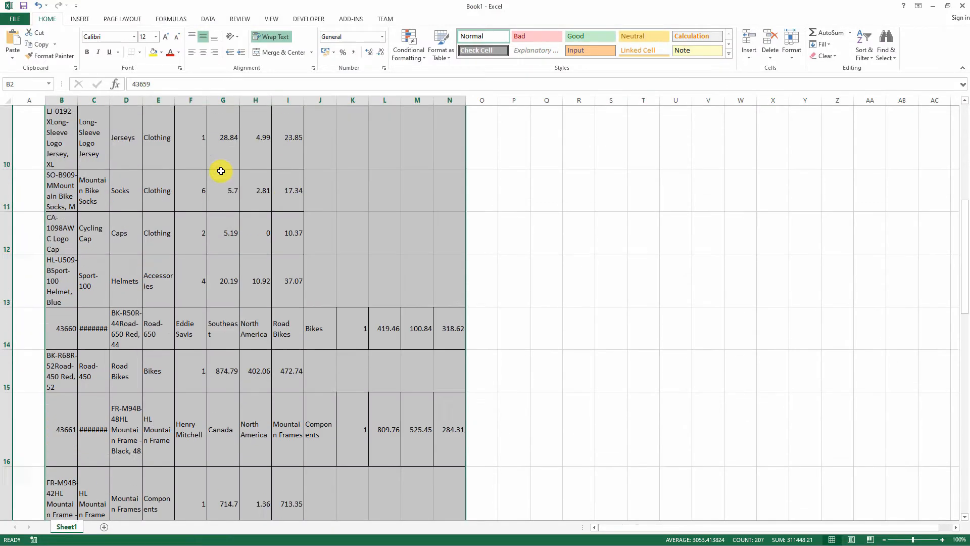
{"action": "scroll", "coordinate": [220, 171], "scroll_direction": "up", "scroll_amount": 8}
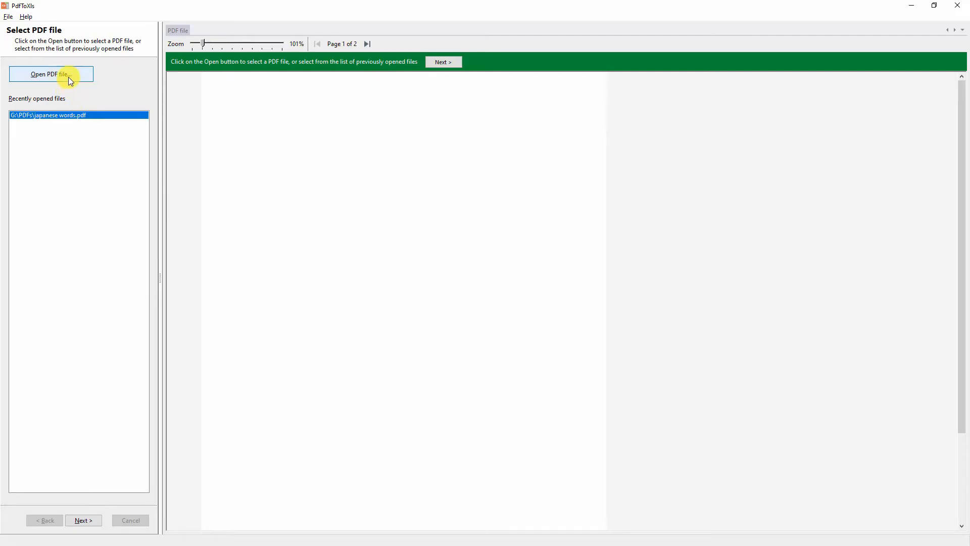
Open AdventureWorks_A3_partial.pdf in PdfToXls and accept page 1 as the page containing the table.
{"action": "left_click", "coordinate": [68, 77]}
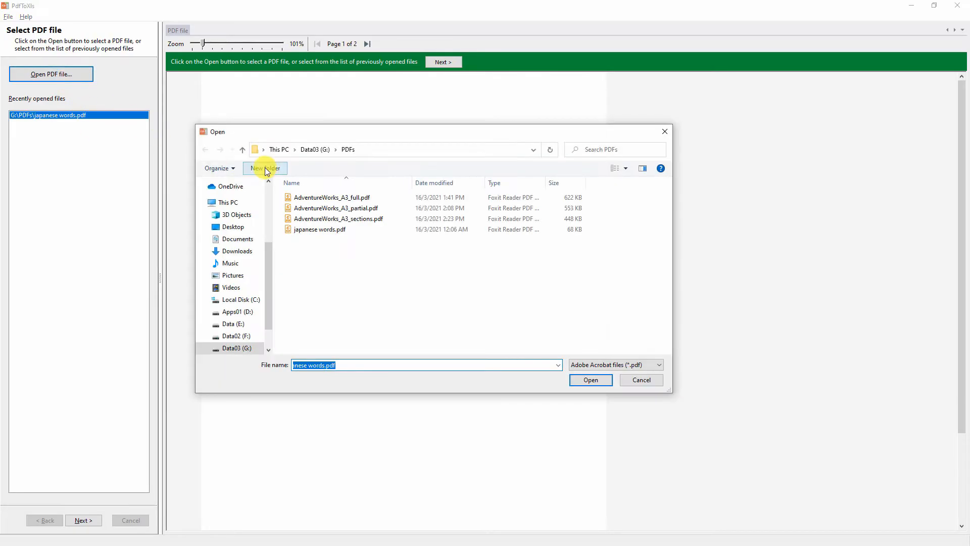
{"action": "double_click", "coordinate": [360, 209]}
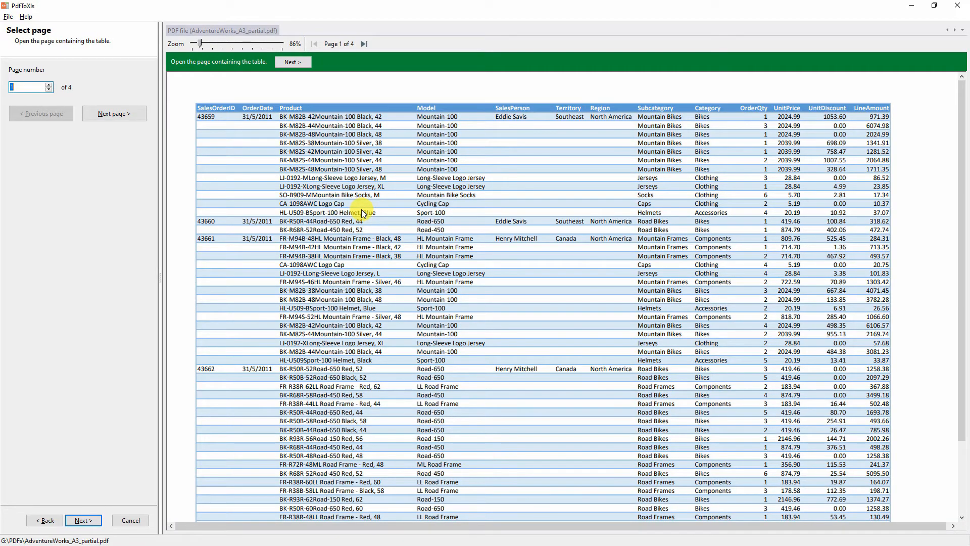
{"action": "left_click", "coordinate": [307, 64]}
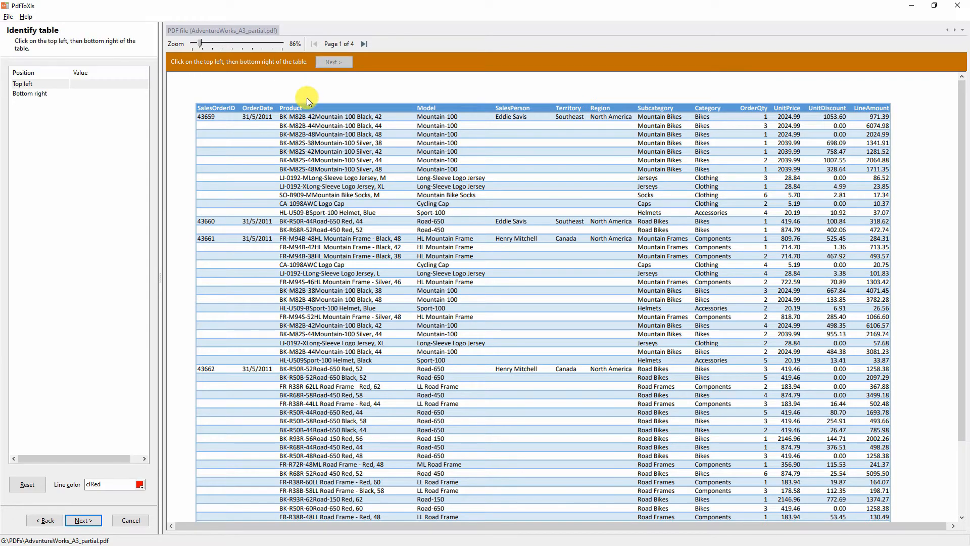
Mark the table area around the entire sales table on page 1 and continue to column identification.
{"action": "scroll", "coordinate": [308, 98], "scroll_direction": "down", "scroll_amount": 3}
{"action": "left_click", "coordinate": [289, 120]}
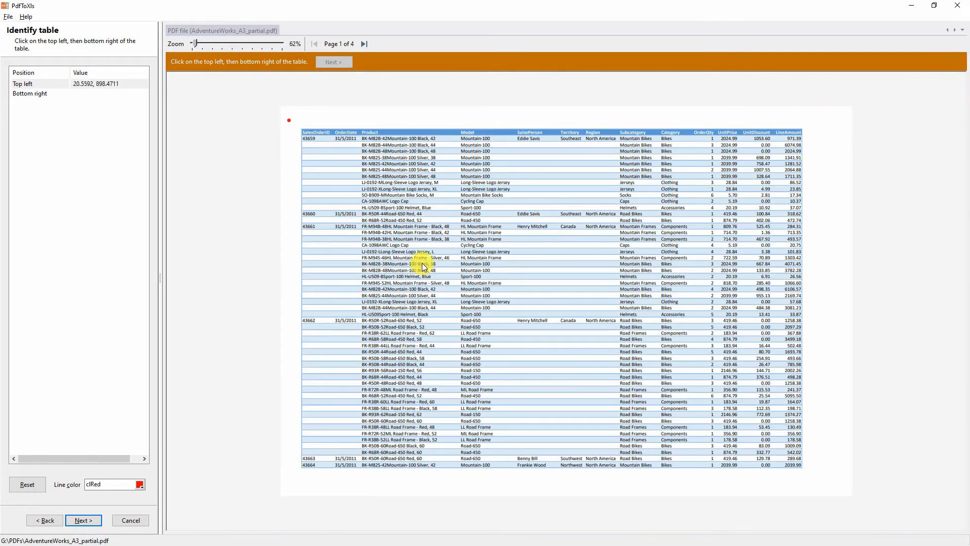
{"action": "left_click", "coordinate": [827, 478]}
{"action": "left_click", "coordinate": [334, 63]}
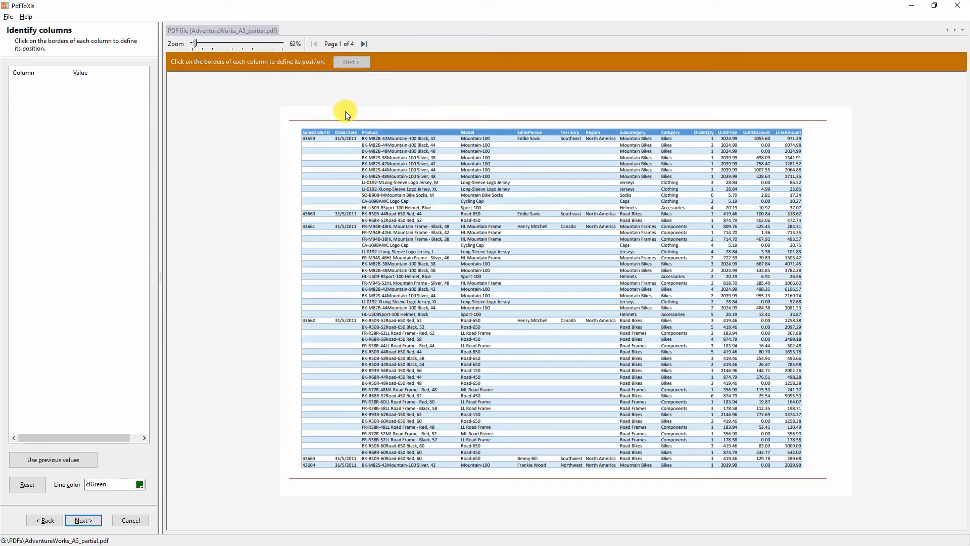
Define the borders of all 13 columns of the sales table, from SalesOrderID to LineAmount, and continue to the optional columns.
{"action": "left_click", "coordinate": [302, 134]}
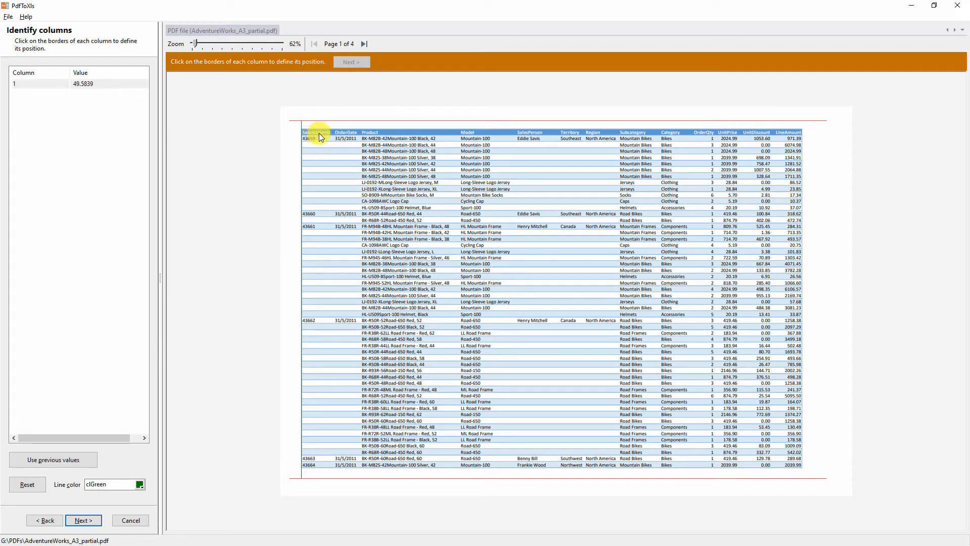
{"action": "left_click", "coordinate": [333, 133]}
{"action": "scroll", "coordinate": [349, 138], "scroll_direction": "up", "scroll_amount": 3}
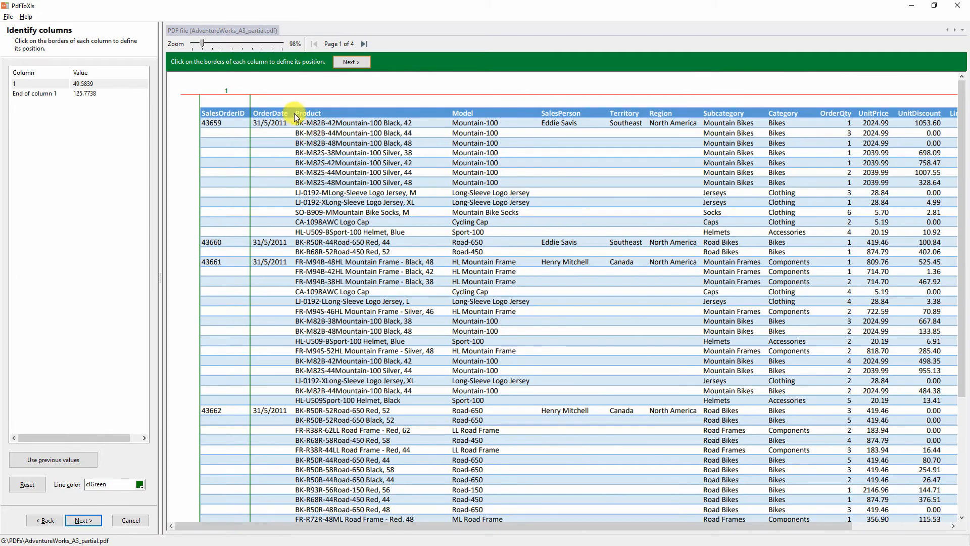
{"action": "left_click", "coordinate": [296, 117]}
{"action": "left_click", "coordinate": [449, 117]}
{"action": "left_click", "coordinate": [539, 113]}
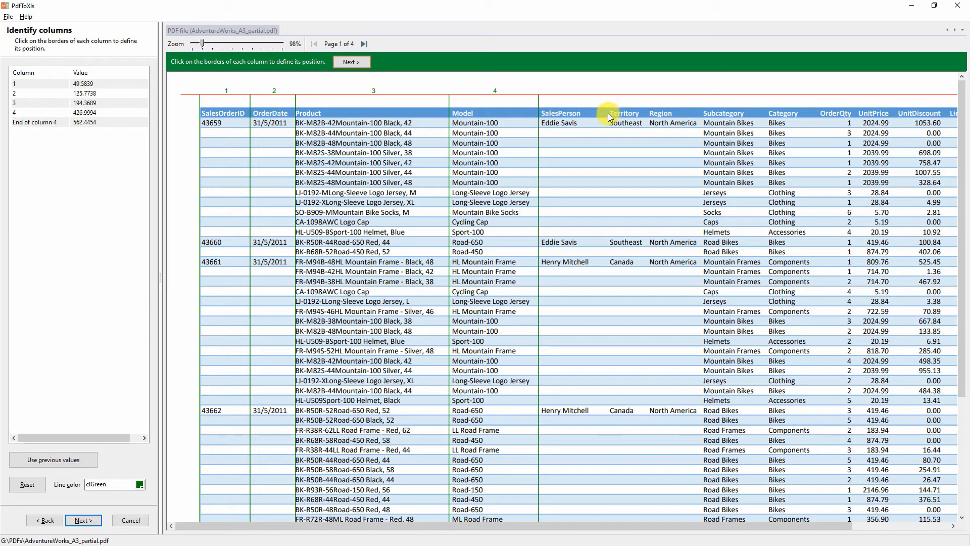
{"action": "left_click", "coordinate": [608, 113]}
{"action": "left_click", "coordinate": [647, 115]}
{"action": "left_click", "coordinate": [700, 111]}
{"action": "left_click", "coordinate": [765, 115]}
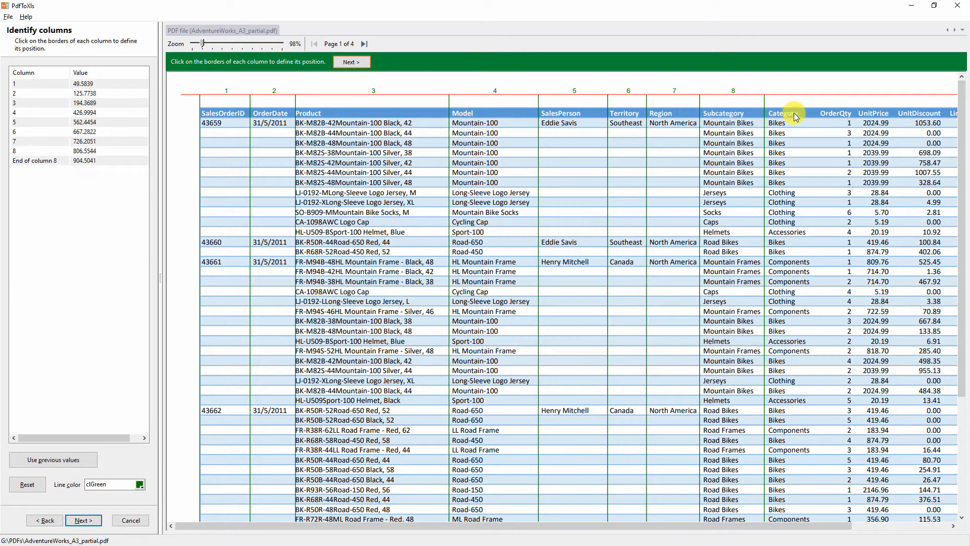
{"action": "left_click", "coordinate": [815, 114]}
{"action": "left_click", "coordinate": [855, 114]}
{"action": "scroll", "coordinate": [901, 168], "scroll_direction": "right", "scroll_amount": 3}
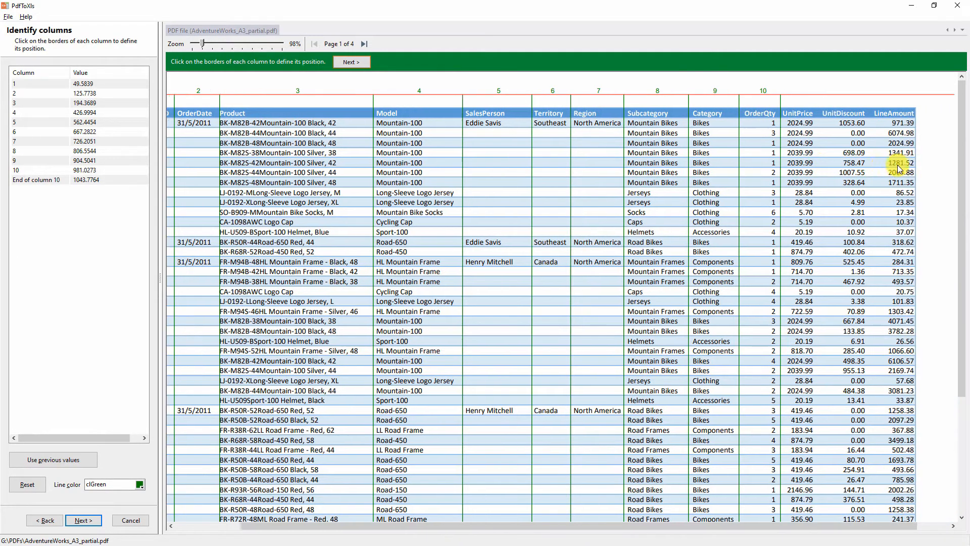
{"action": "left_click", "coordinate": [807, 114]}
{"action": "left_click", "coordinate": [858, 113]}
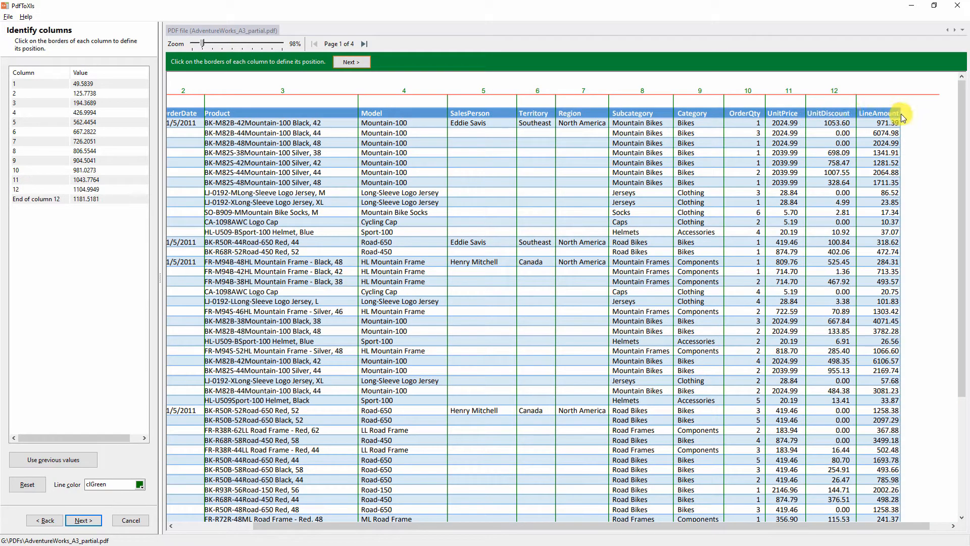
{"action": "left_click", "coordinate": [902, 129]}
{"action": "scroll", "coordinate": [741, 174], "scroll_direction": "down", "scroll_amount": 3}
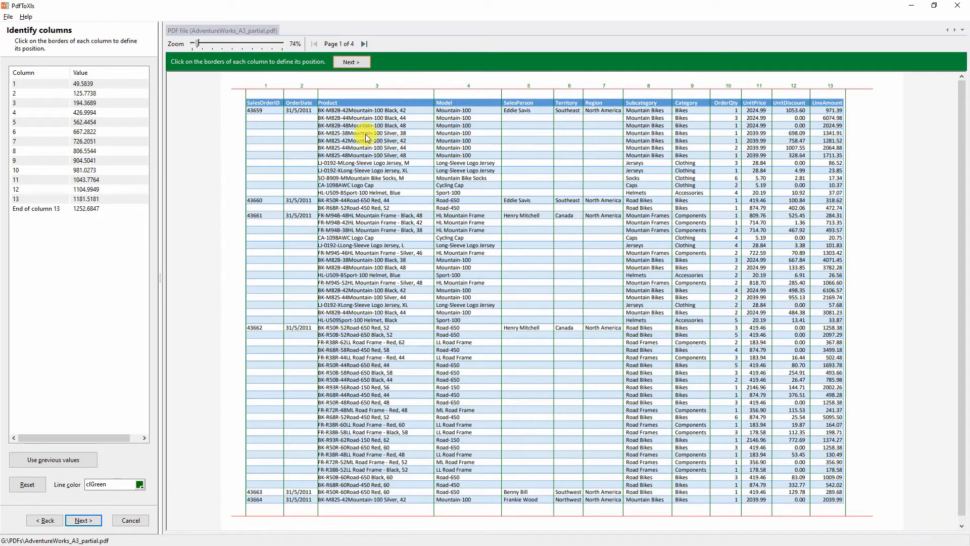
{"action": "left_click", "coordinate": [362, 65]}
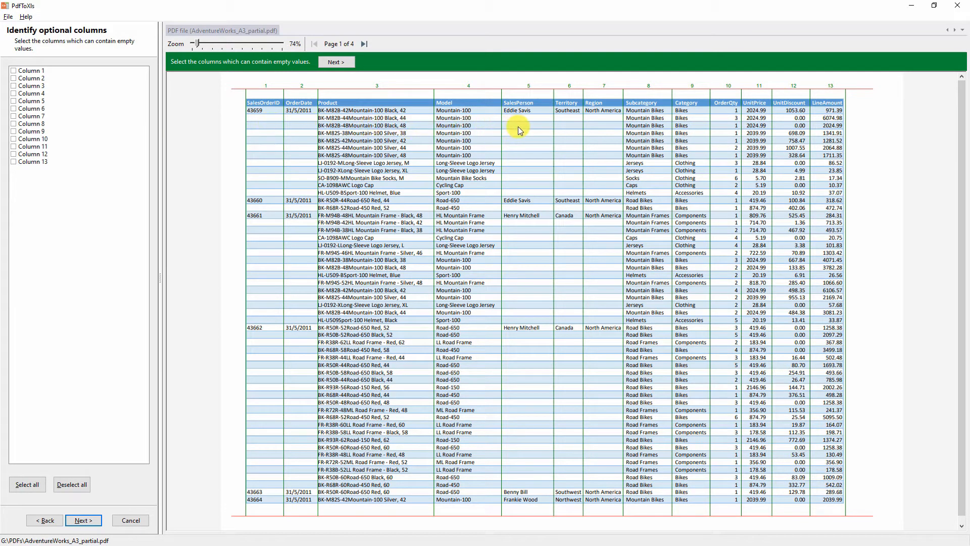
Mark columns 1, 2, 5, 6 and 7 as able to contain empty values and continue to the extracted data.
{"action": "left_click", "coordinate": [14, 71]}
{"action": "left_click", "coordinate": [14, 79]}
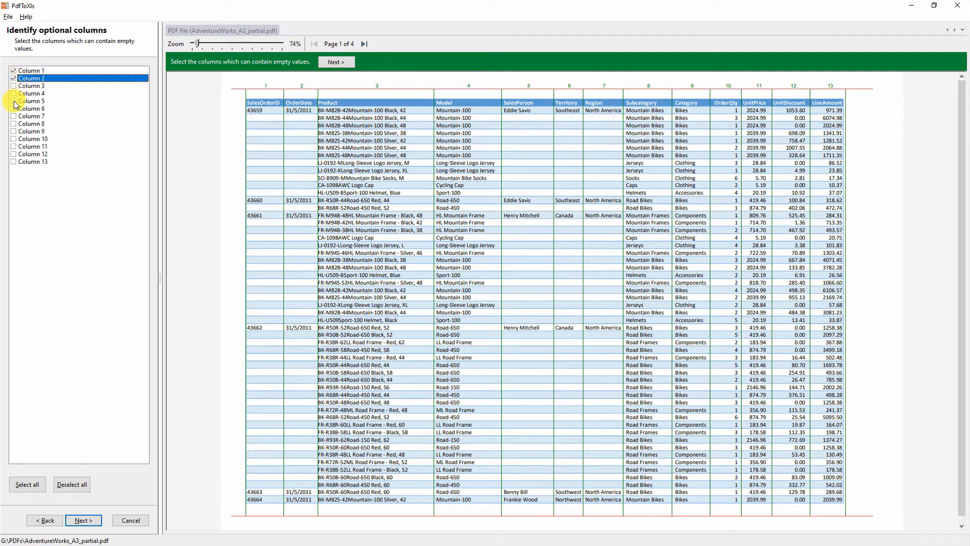
{"action": "left_click", "coordinate": [13, 101]}
{"action": "left_click", "coordinate": [13, 109]}
{"action": "left_click", "coordinate": [14, 116]}
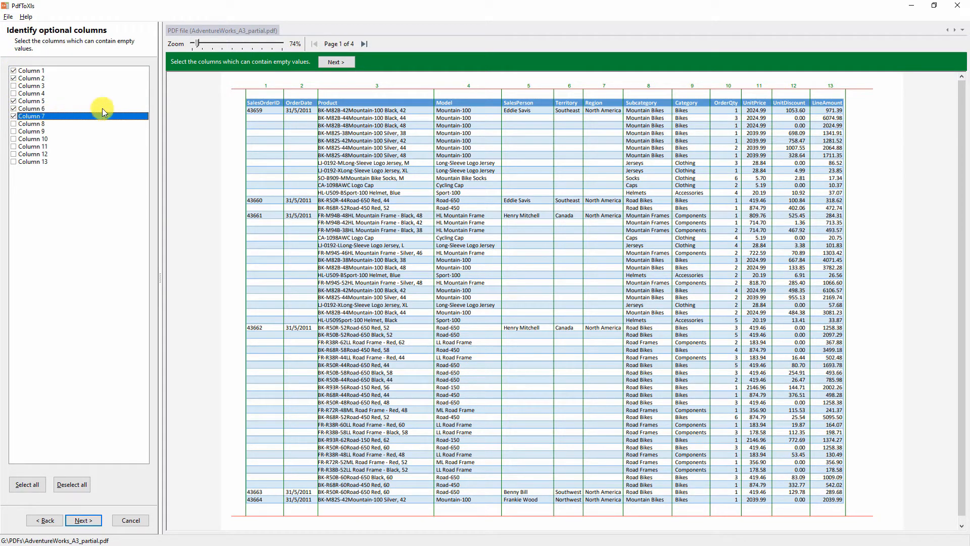
{"action": "left_click", "coordinate": [340, 62]}
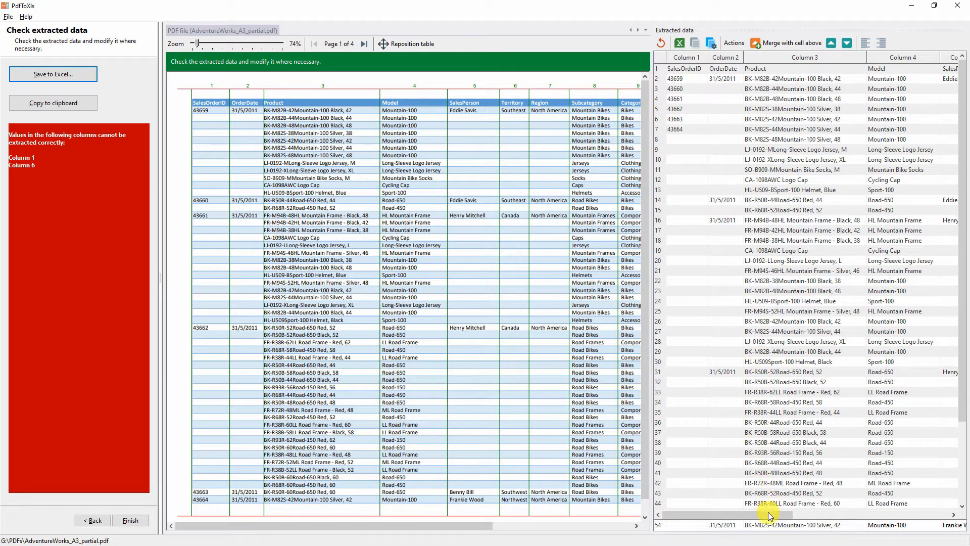
Review the extracted page 1 data and shift the misplaced Column 1 and Column 6 values from row 3 down to their matching rows.
{"action": "left_click_drag", "start_coordinate": [768, 514], "coordinate": [879, 507]}
{"action": "left_click", "coordinate": [882, 504]}
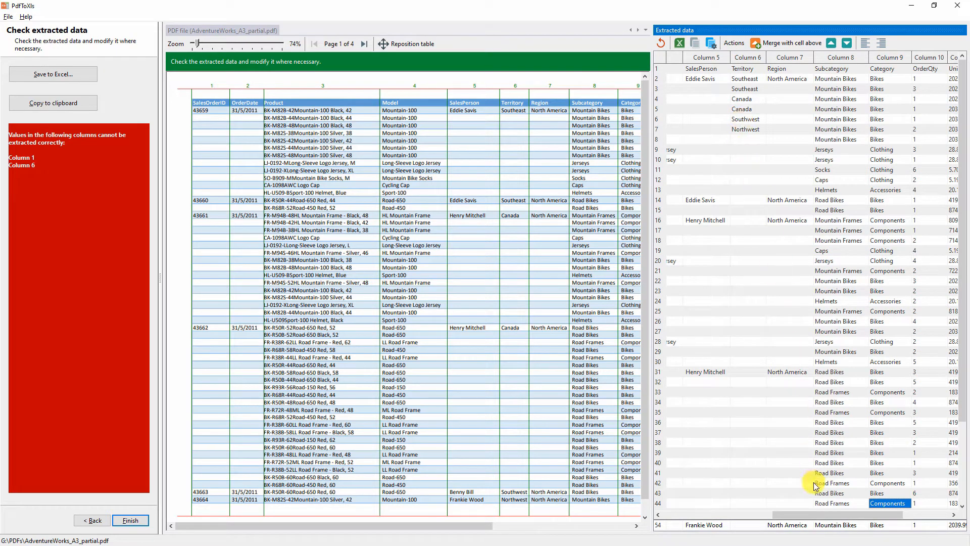
{"action": "left_click_drag", "start_coordinate": [812, 515], "coordinate": [707, 515]}
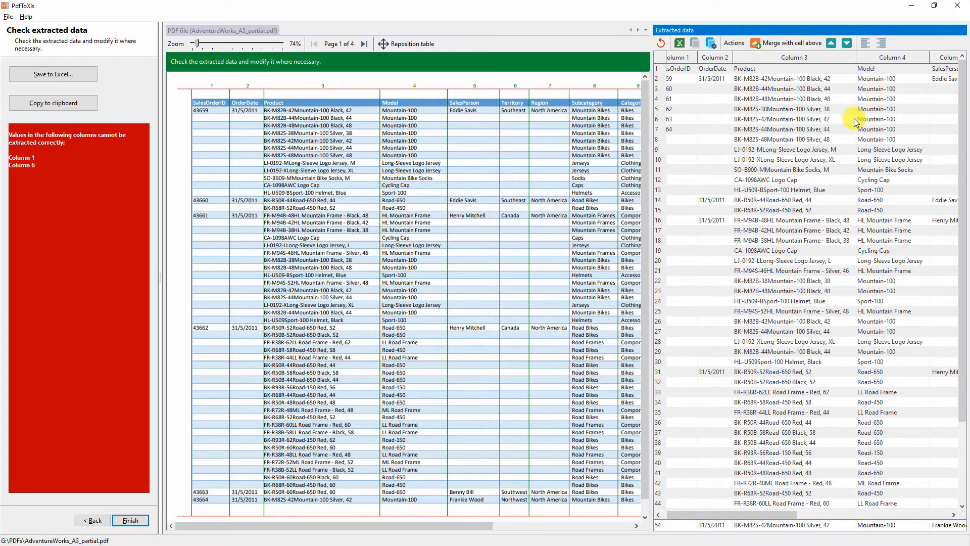
{"action": "left_click", "coordinate": [882, 44]}
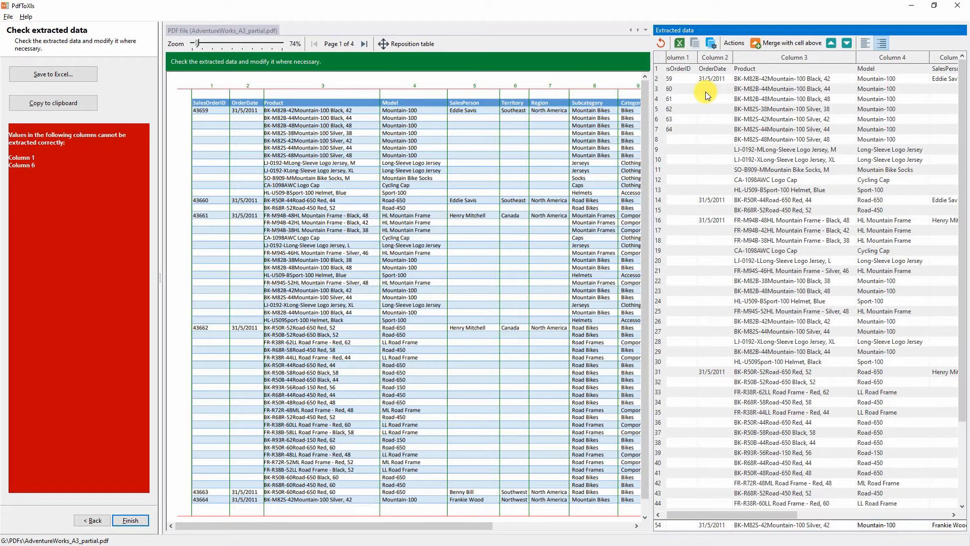
{"action": "left_click", "coordinate": [676, 89]}
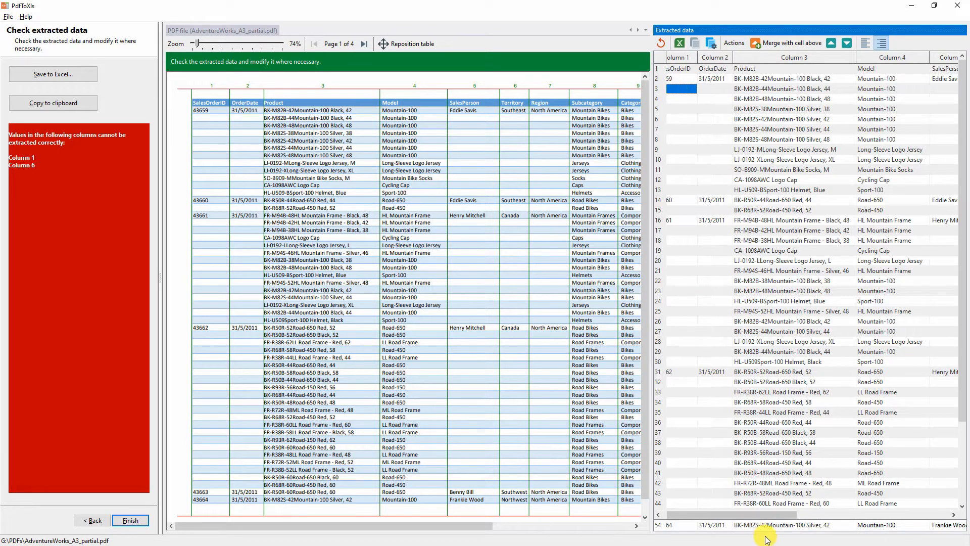
{"action": "left_click_drag", "start_coordinate": [772, 515], "coordinate": [854, 508]}
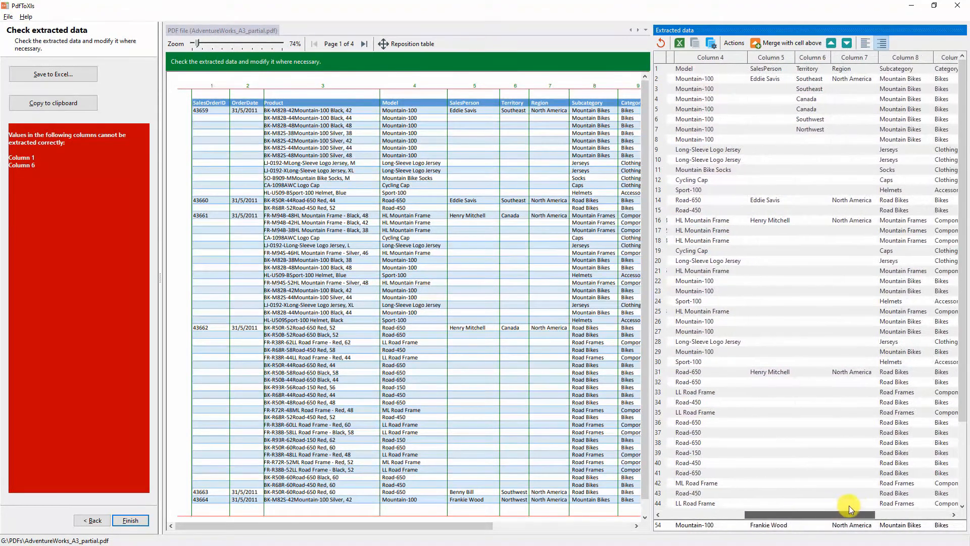
{"action": "left_click", "coordinate": [815, 90]}
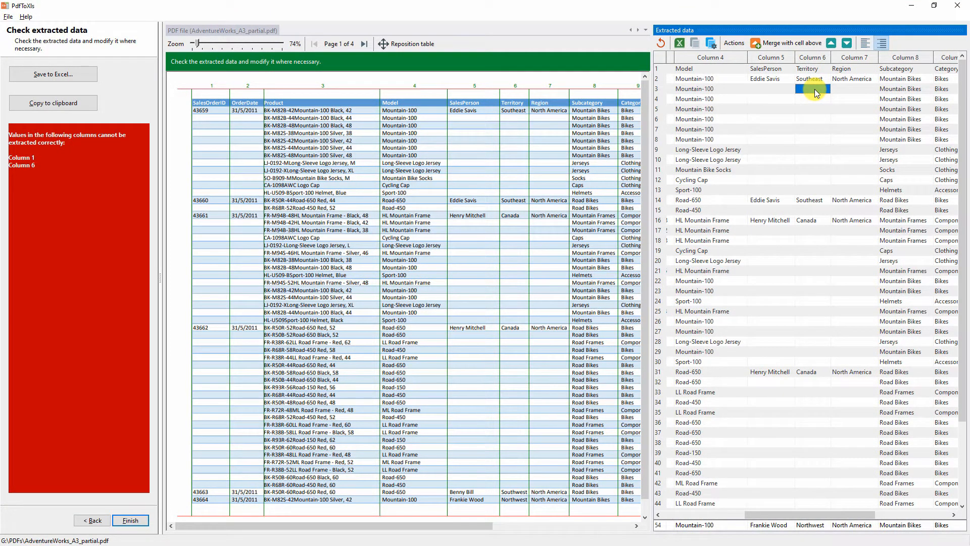
Copy the corrected page 1 data, paste it into Excel at cell B2, and fit column C to its dates.
{"action": "left_click", "coordinate": [698, 43]}
{"action": "left_click", "coordinate": [50, 120]}
{"action": "key", "text": "ctrl+v"}
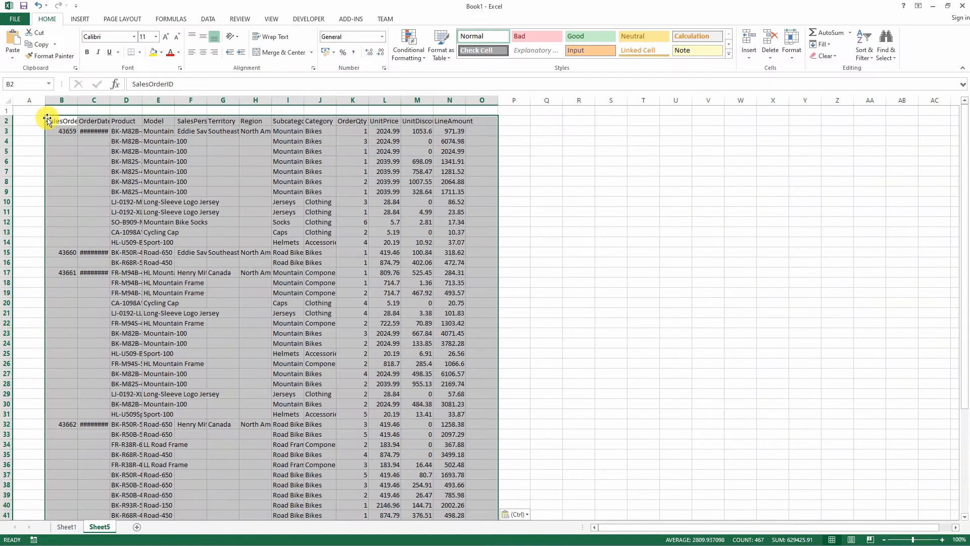
{"action": "scroll", "coordinate": [91, 242], "scroll_direction": "down", "scroll_amount": 11}
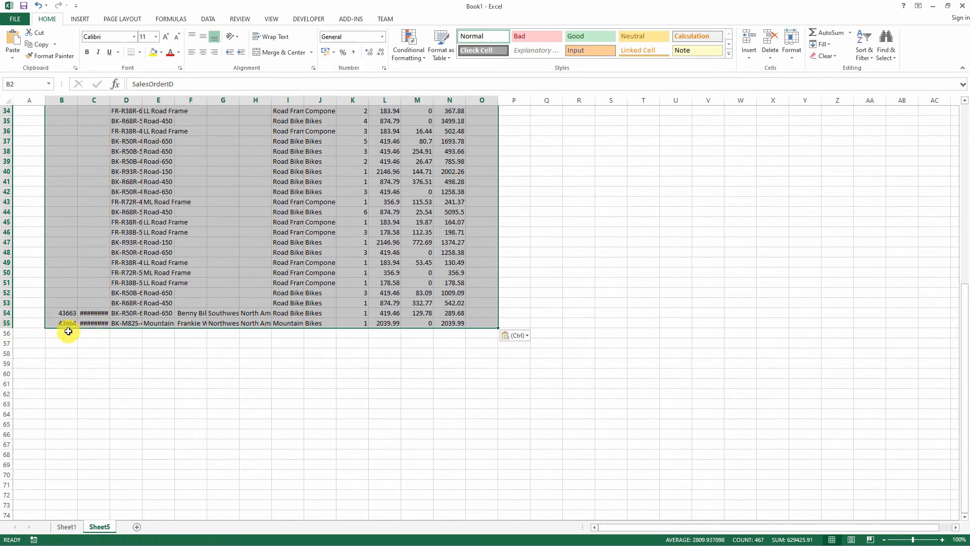
{"action": "left_click", "coordinate": [63, 334]}
{"action": "left_click_drag", "start_coordinate": [108, 102], "coordinate": [108, 102]}
{"action": "double_click", "coordinate": [109, 103]}
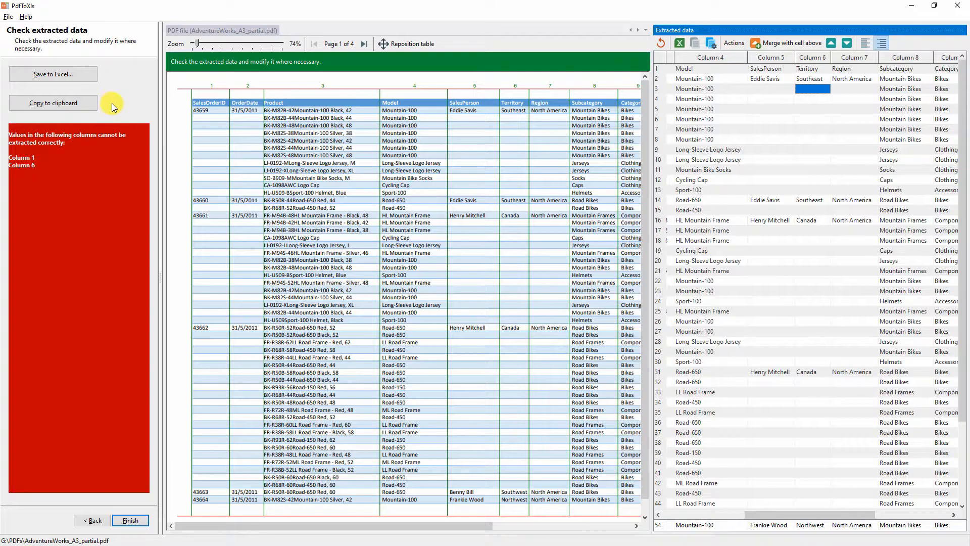
Extract page 2 in PdfToXls and shift the Column 1 and Column 6 values from row 1 down to their matching rows.
{"action": "left_click", "coordinate": [362, 43]}
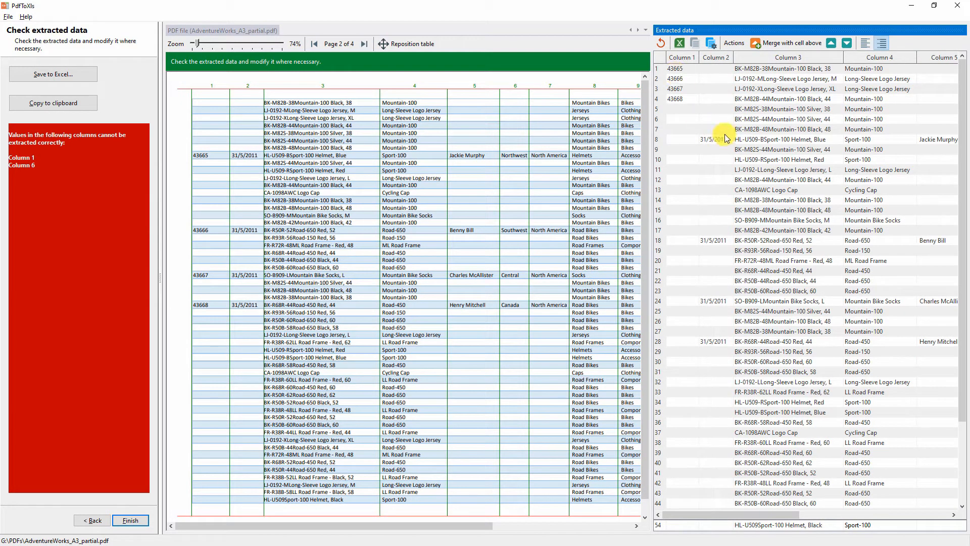
{"action": "left_click", "coordinate": [679, 69]}
{"action": "left_click_drag", "start_coordinate": [796, 514], "coordinate": [885, 514]}
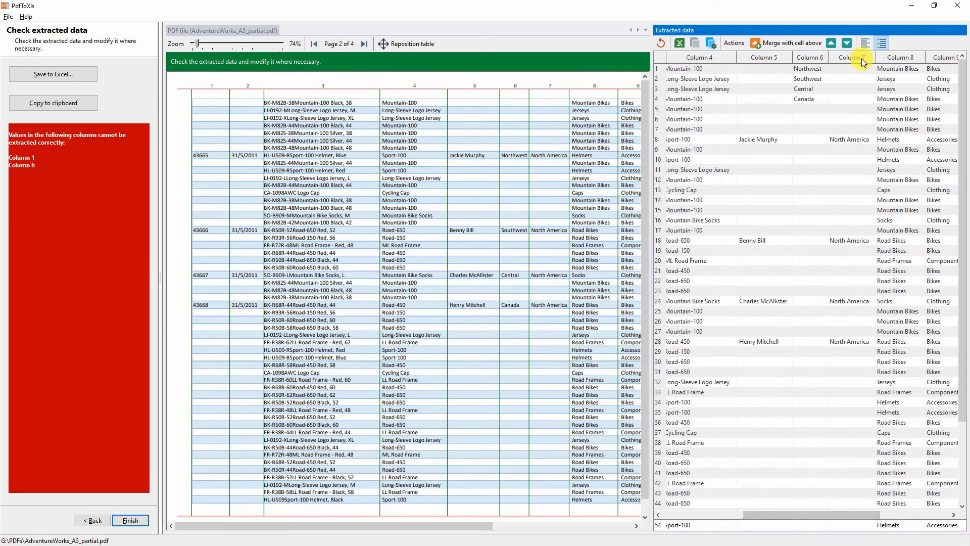
{"action": "left_click", "coordinate": [817, 69]}
Copy the corrected page 2 data and paste it into Excel at cell B56, below the page 1 rows.
{"action": "left_click", "coordinate": [697, 43]}
{"action": "key", "text": "alt+Tab"}
{"action": "key", "text": "ctrl+v"}
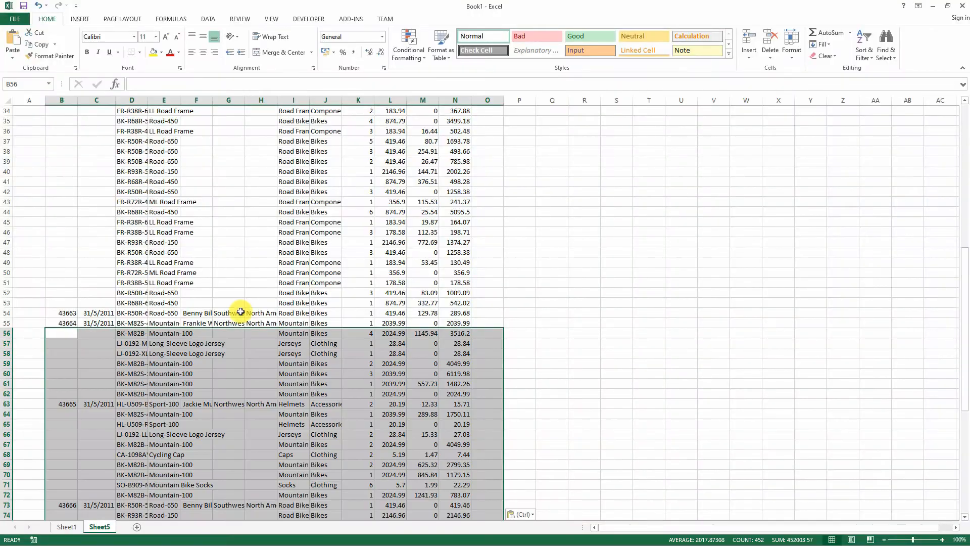
{"action": "scroll", "coordinate": [241, 311], "scroll_direction": "down", "scroll_amount": 8}
Back in PdfToXls, widen Column 4 and merge its cells in rows 3, 8 and 11 with the cells above them.
{"action": "key", "text": "alt+Tab"}
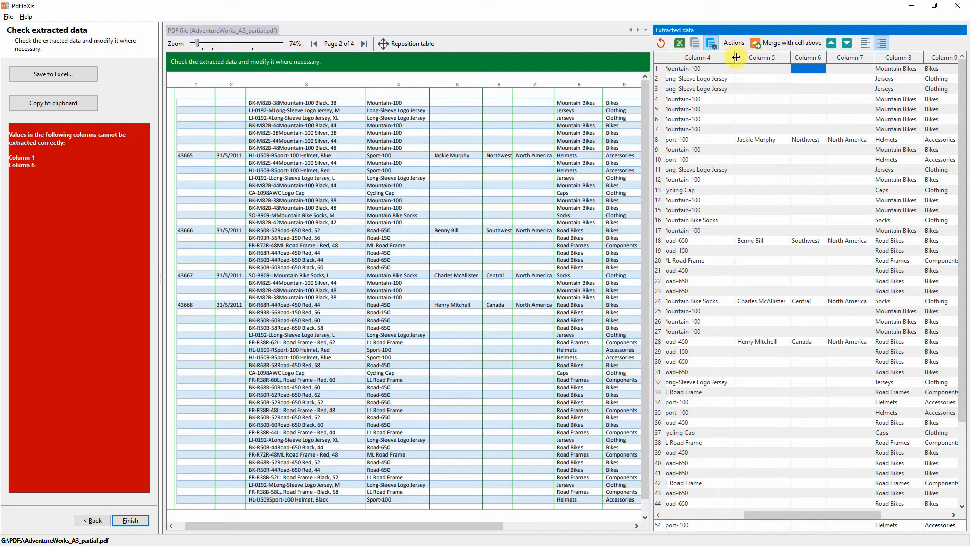
{"action": "left_click_drag", "start_coordinate": [734, 57], "coordinate": [771, 57]}
{"action": "left_click", "coordinate": [792, 43]}
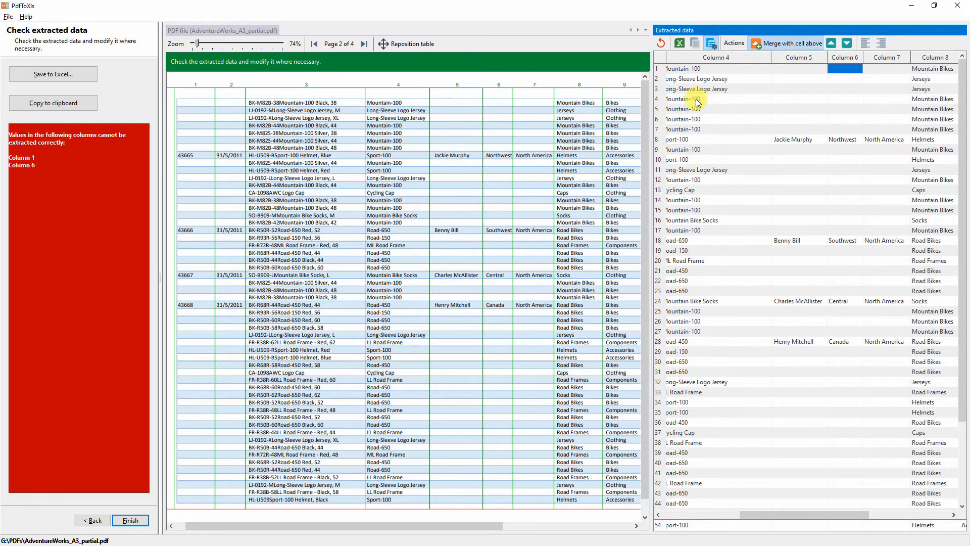
{"action": "left_click", "coordinate": [701, 91]}
{"action": "left_click", "coordinate": [701, 139]}
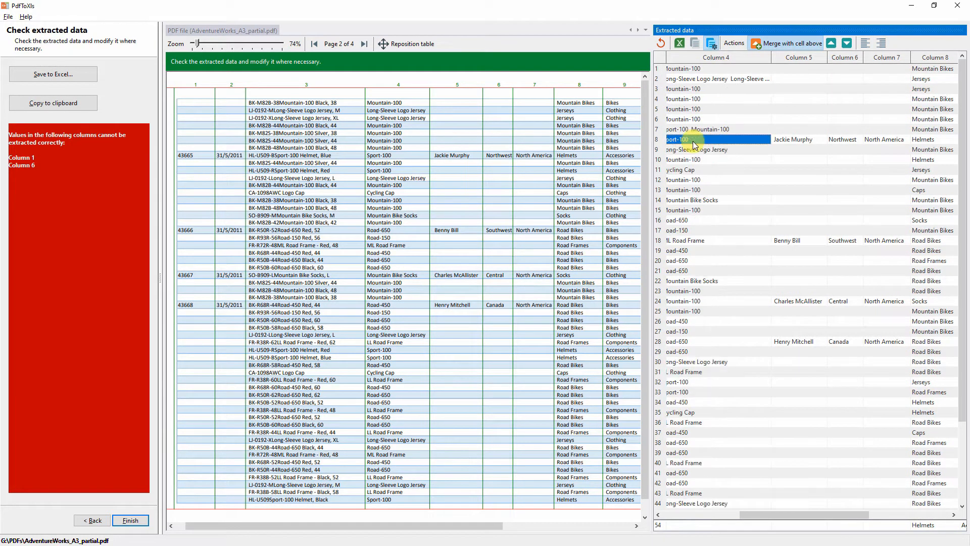
{"action": "left_click", "coordinate": [698, 170]}
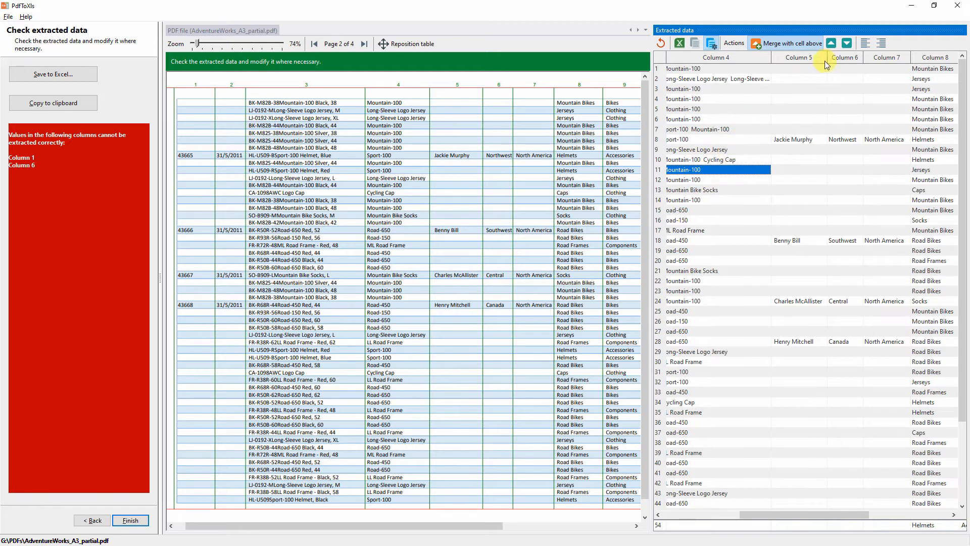
Move the Column 5 values up four rows, starting from the salesperson's name in row 8.
{"action": "left_click", "coordinate": [831, 43]}
{"action": "left_click", "coordinate": [781, 139]}
{"action": "left_click", "coordinate": [786, 129]}
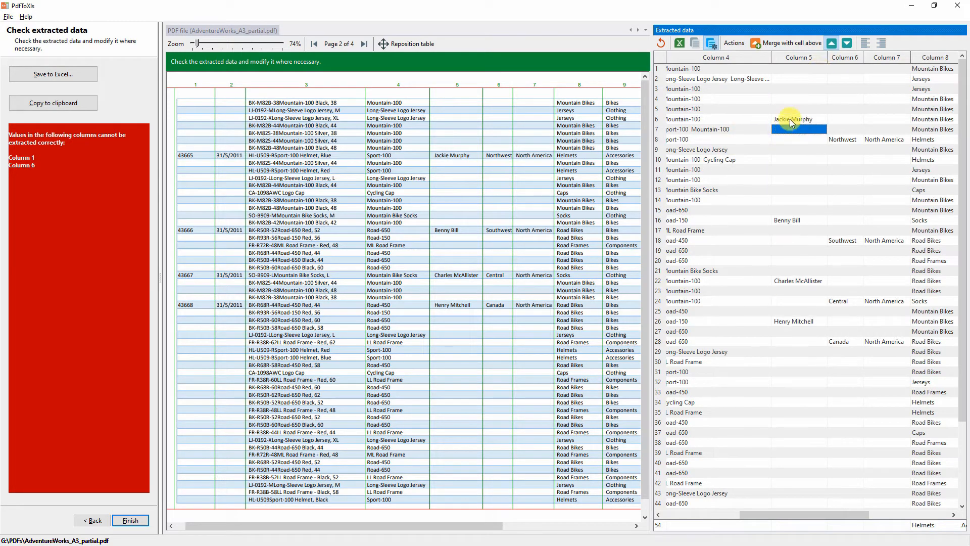
{"action": "left_click", "coordinate": [790, 119]}
{"action": "left_click", "coordinate": [793, 109]}
Move the Column 5 values back down four rows, starting from row 4.
{"action": "left_click", "coordinate": [847, 43]}
{"action": "left_click", "coordinate": [803, 99]}
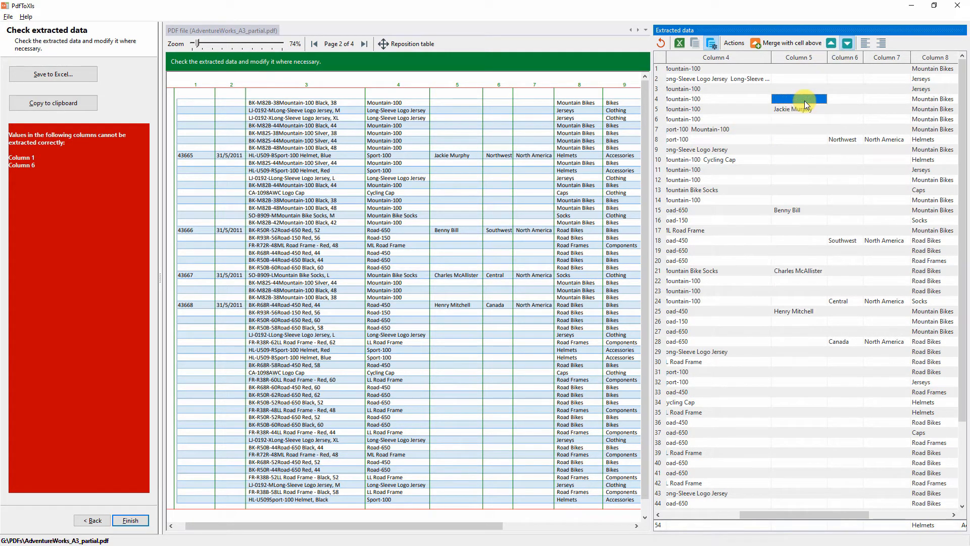
{"action": "left_click", "coordinate": [800, 110]}
{"action": "left_click", "coordinate": [797, 120]}
{"action": "left_click", "coordinate": [796, 129]}
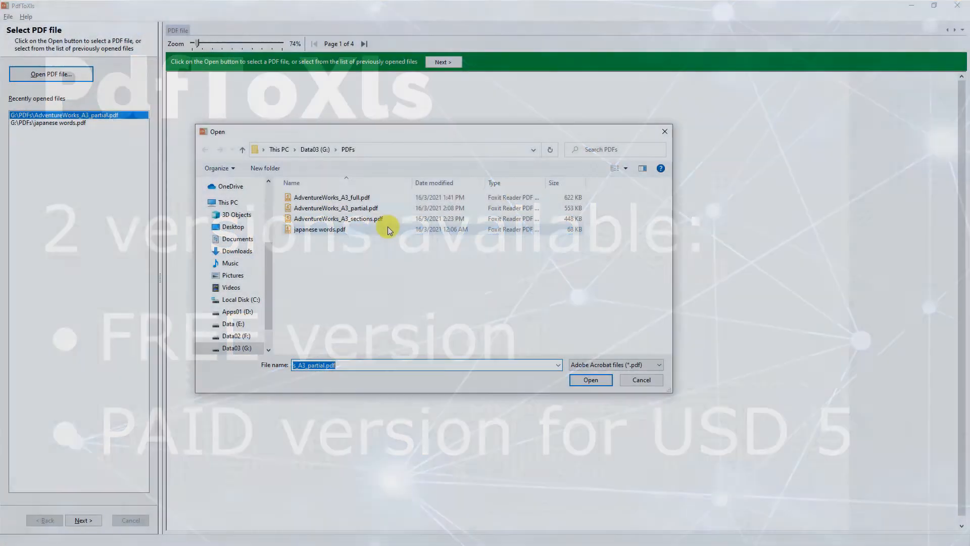
Open AdventureWorks_A3_sections.pdf and accept page 1 as the page containing the table.
{"action": "left_click", "coordinate": [390, 220]}
{"action": "double_click", "coordinate": [390, 220]}
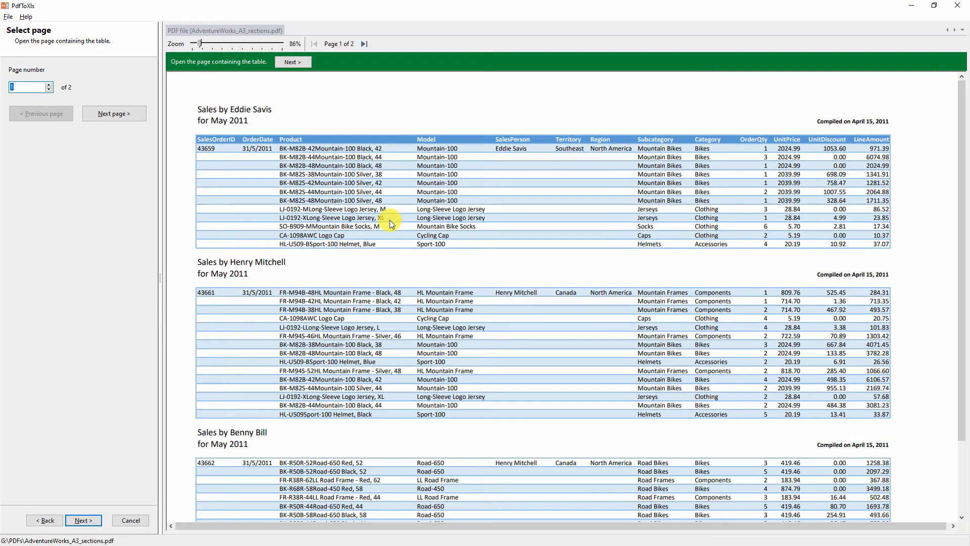
{"action": "left_click", "coordinate": [283, 63]}
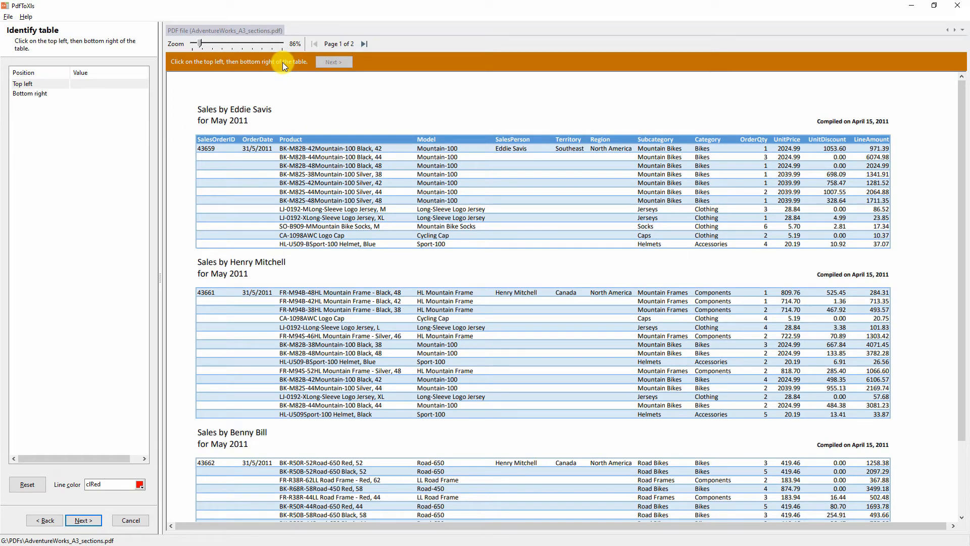
Mark one table area around all three sales sections on page 1, including their headings, and continue to column identification.
{"action": "left_click", "coordinate": [187, 94]}
{"action": "scroll", "coordinate": [193, 190], "scroll_direction": "down", "scroll_amount": 3}
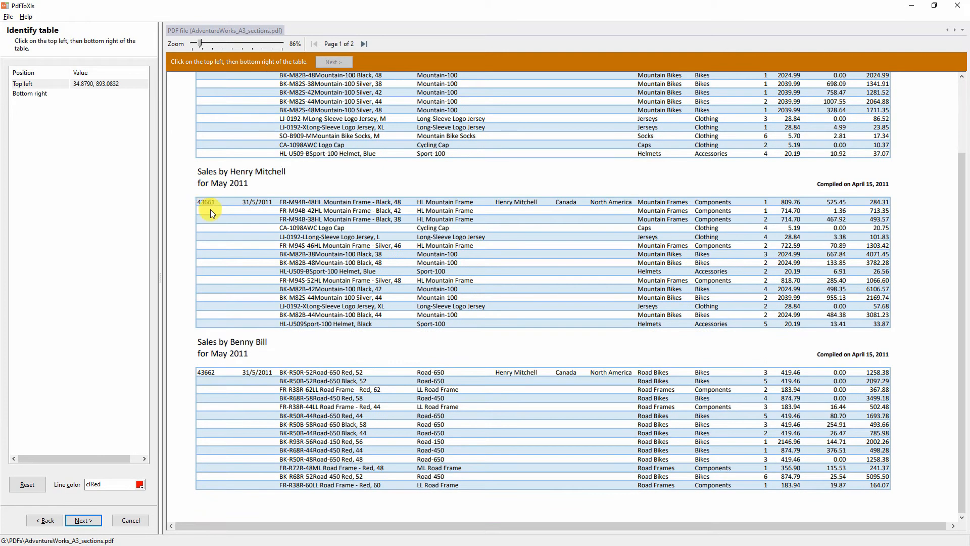
{"action": "left_click", "coordinate": [935, 507]}
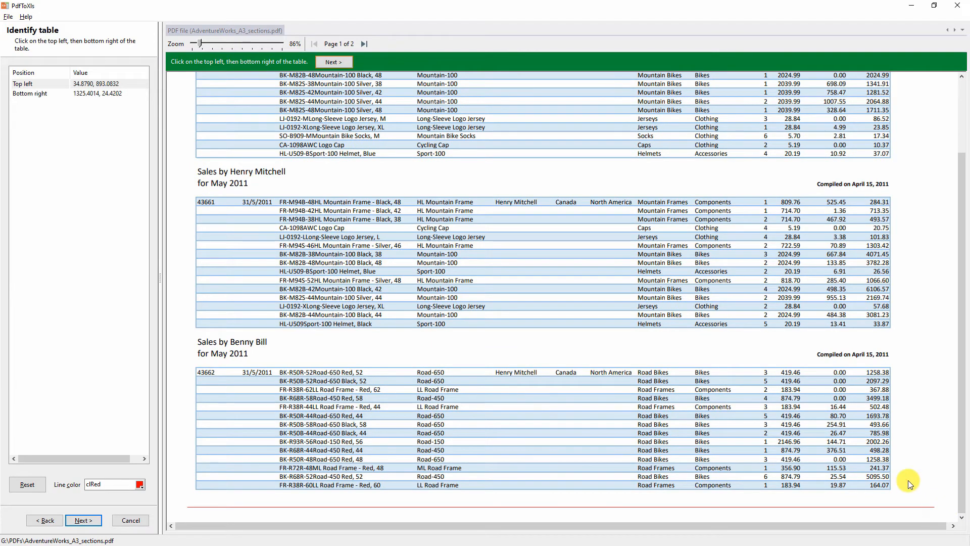
{"action": "scroll", "coordinate": [909, 480], "scroll_direction": "up", "scroll_amount": 3}
{"action": "left_click", "coordinate": [335, 63]}
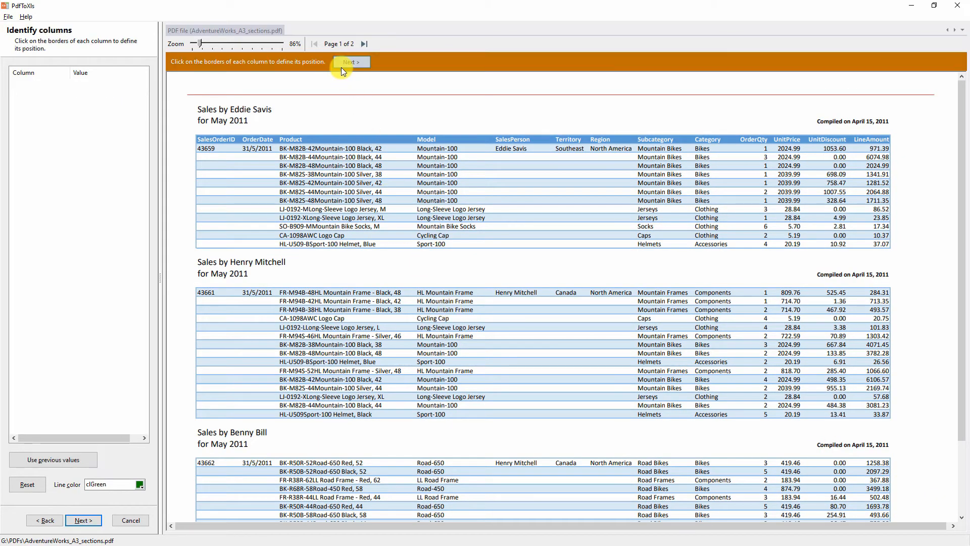
Reuse the previous column positions and keep the preselected optional columns to extract the data from the marked area.
{"action": "left_click", "coordinate": [87, 459]}
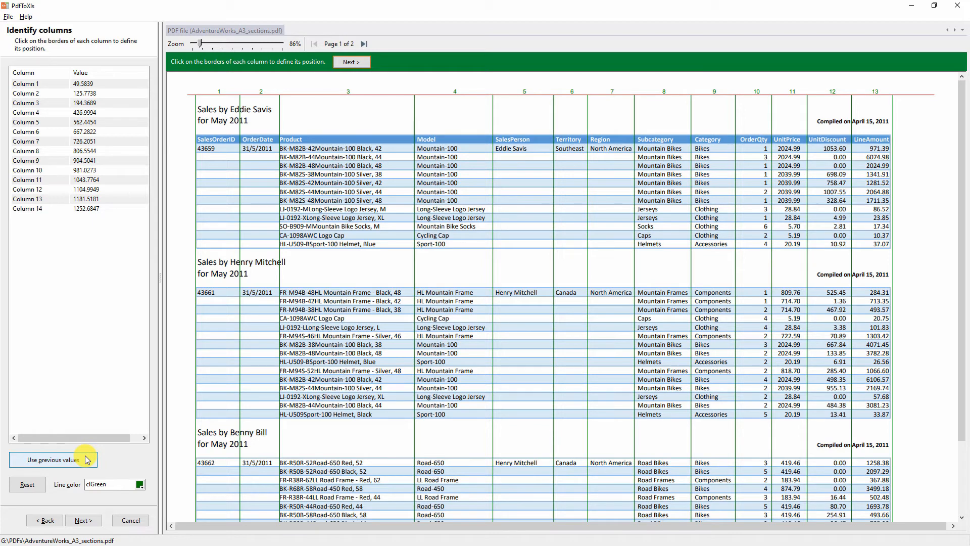
{"action": "left_click", "coordinate": [84, 520]}
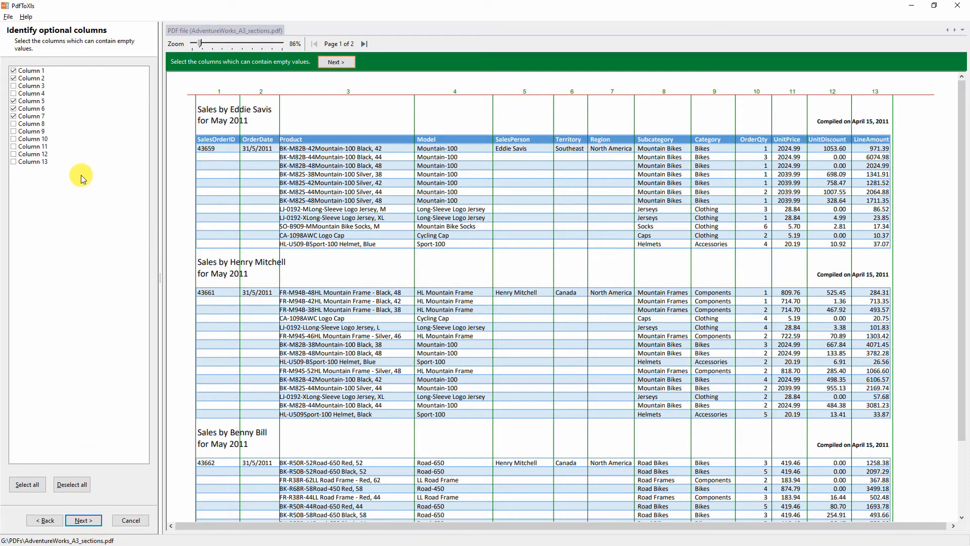
{"action": "left_click", "coordinate": [329, 61]}
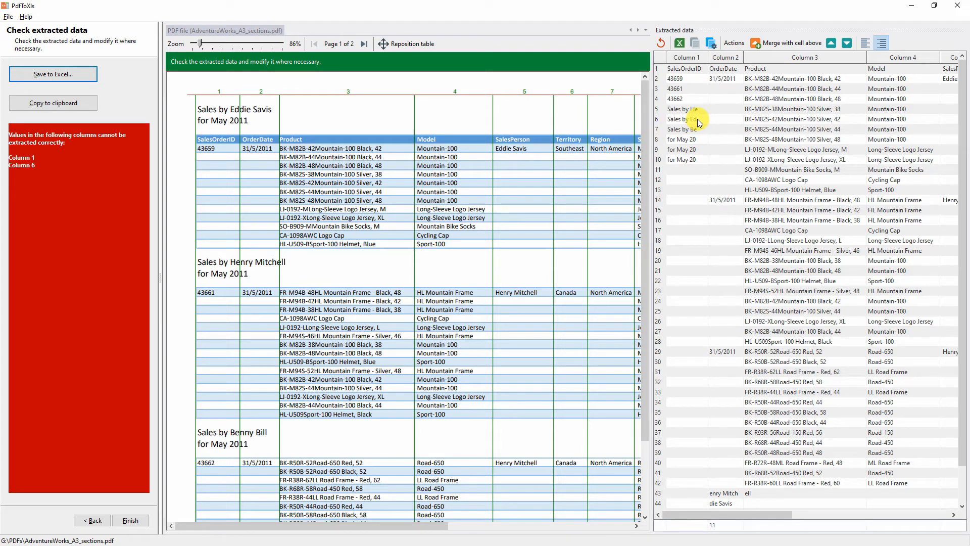
Widen the PDF view and reposition the table around only the first sales section, from its header row to its last row.
{"action": "left_click_drag", "start_coordinate": [160, 279], "coordinate": [92, 287]}
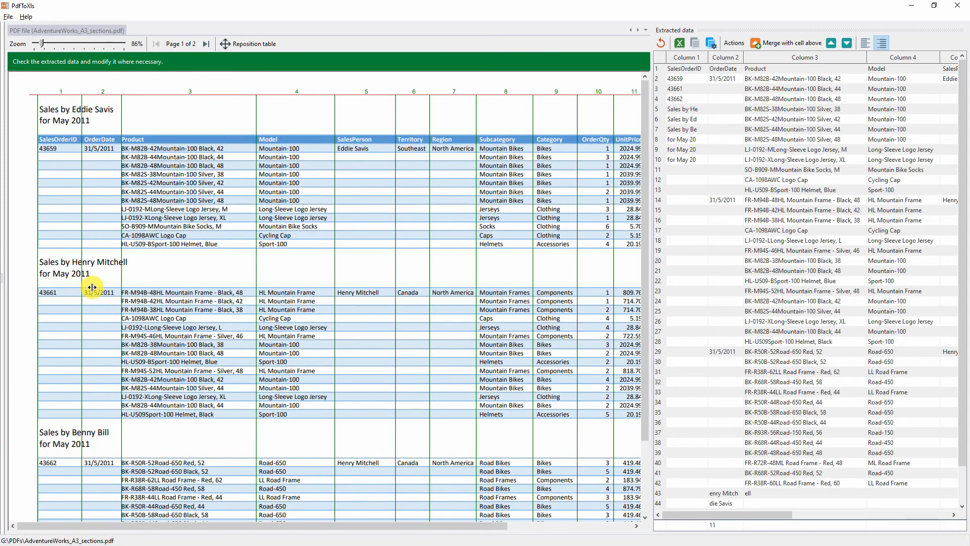
{"action": "scroll", "coordinate": [132, 271], "scroll_direction": "down", "scroll_amount": 2}
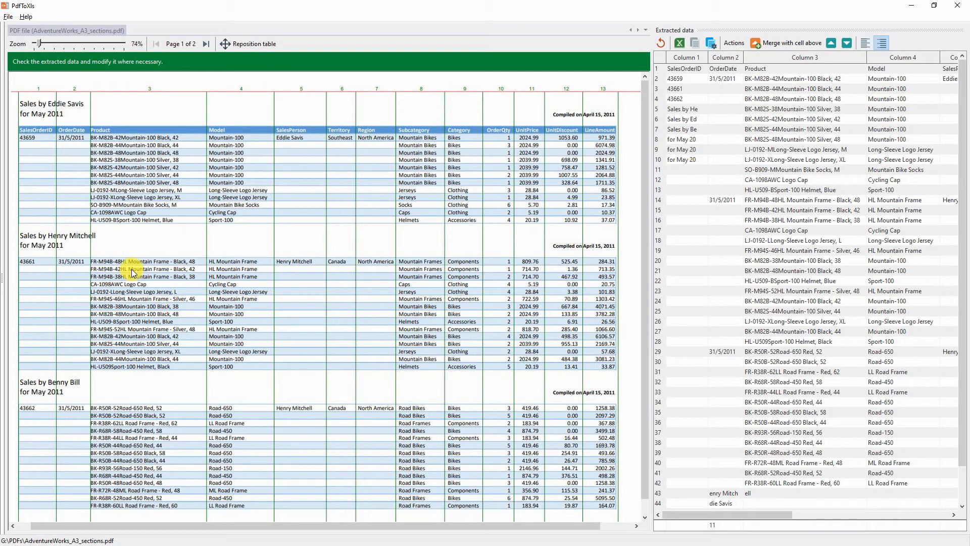
{"action": "left_click", "coordinate": [255, 43]}
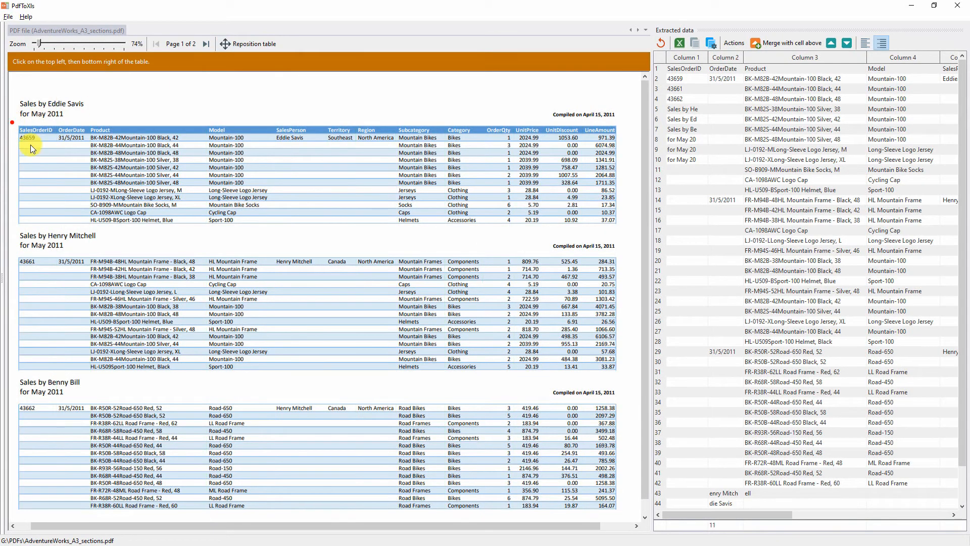
{"action": "left_click", "coordinate": [624, 225]}
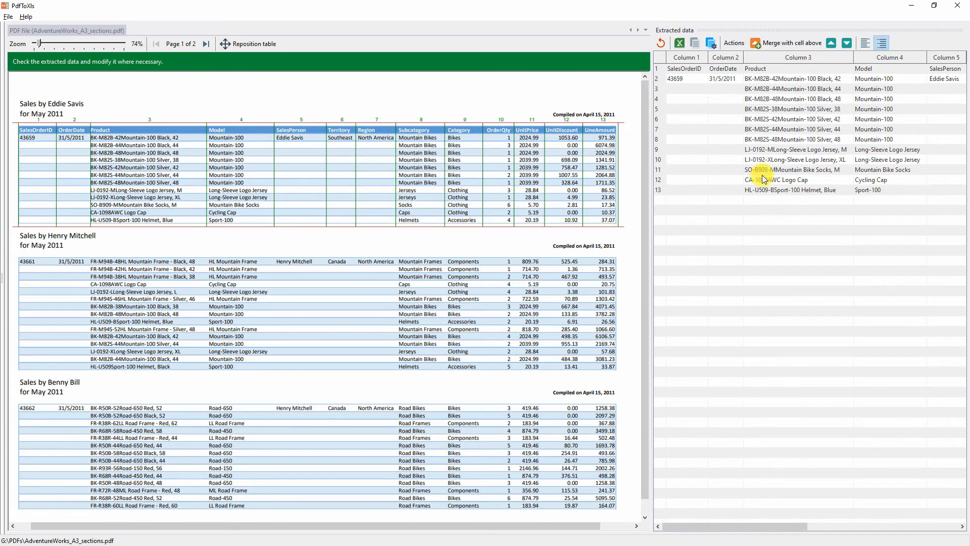
Reposition the table around the second sales section's rows and then around the third section's rows, leaving out their headings.
{"action": "left_click", "coordinate": [248, 43]}
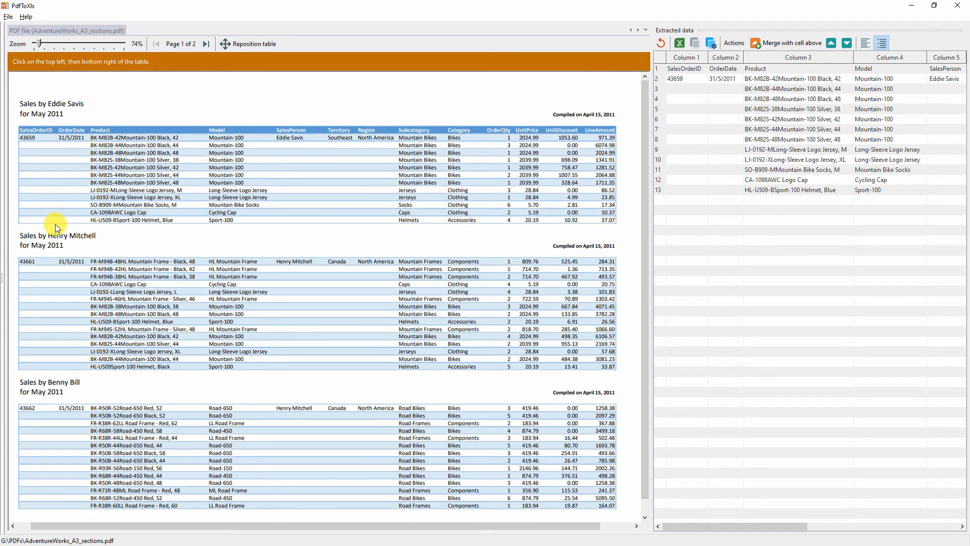
{"action": "left_click", "coordinate": [606, 377]}
{"action": "left_click", "coordinate": [248, 44]}
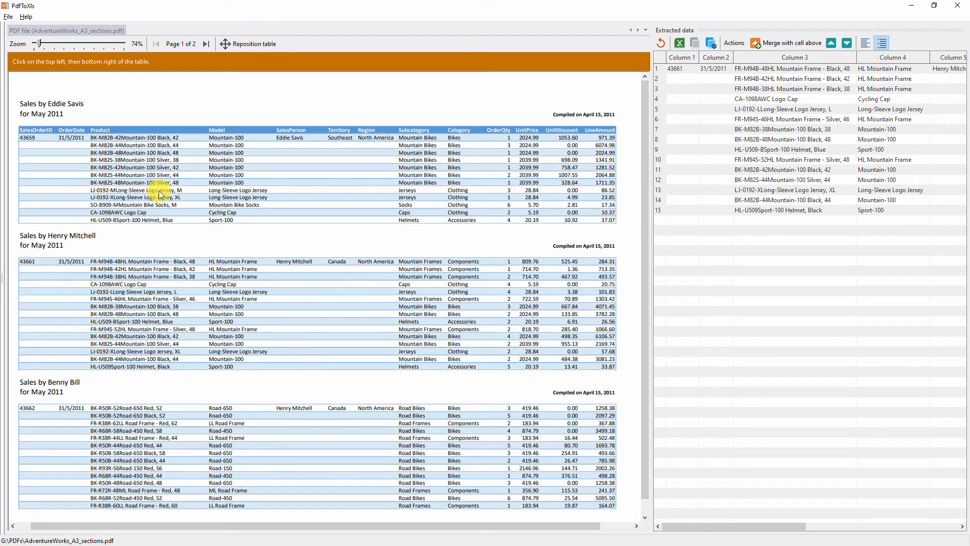
{"action": "left_click", "coordinate": [26, 399]}
{"action": "left_click", "coordinate": [24, 512]}
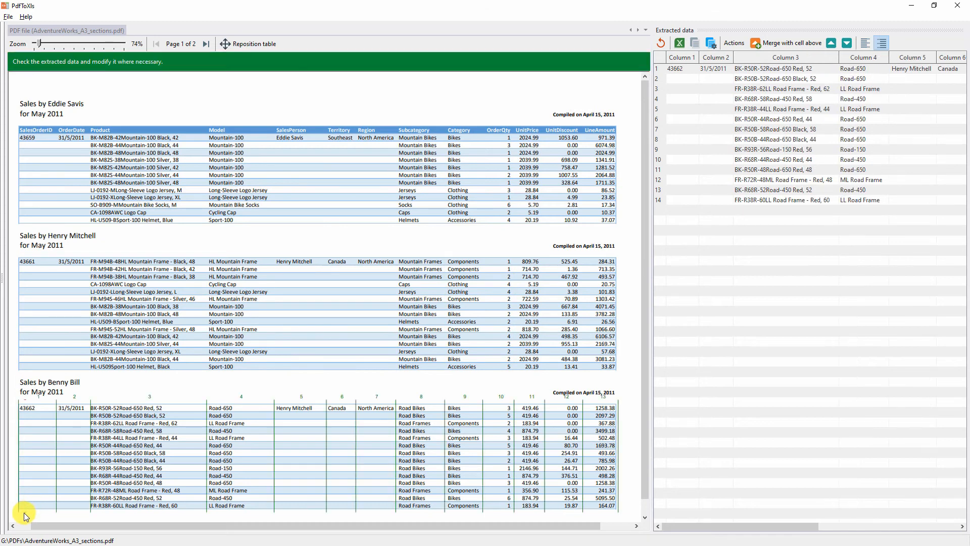